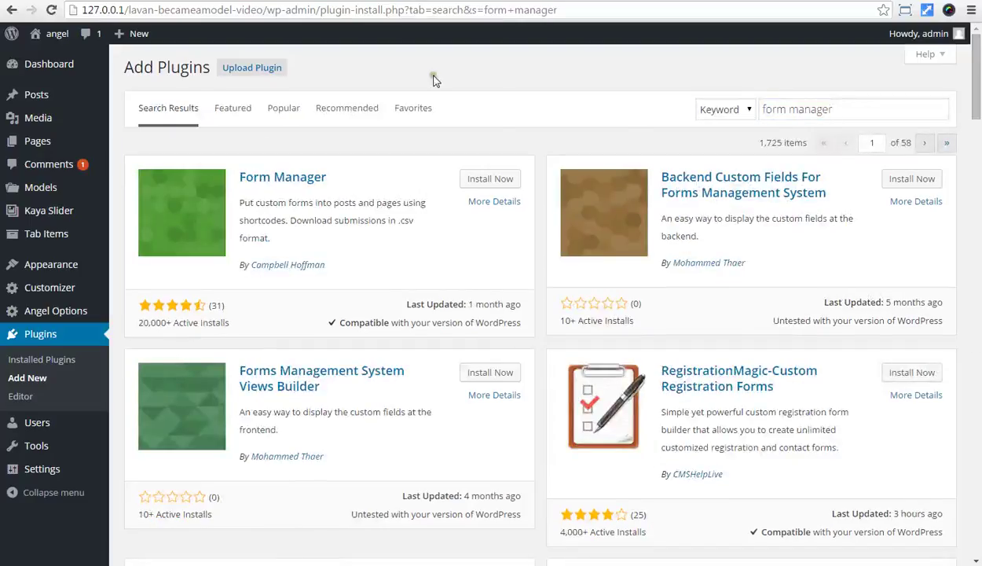
# Step: Install the Form Manager plugin from the search results and activate it
pyautogui.click(491, 179)
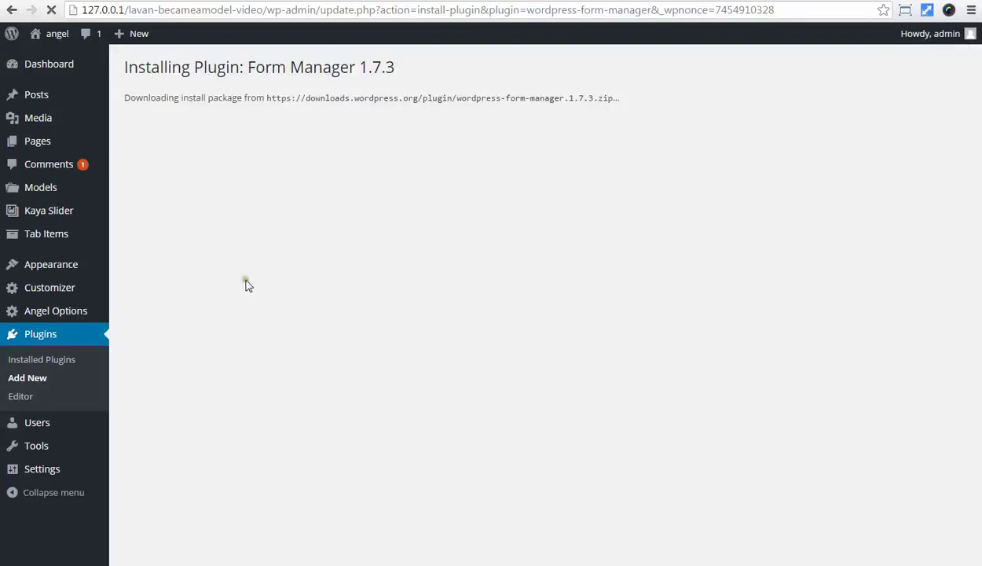
pyautogui.click(151, 203)
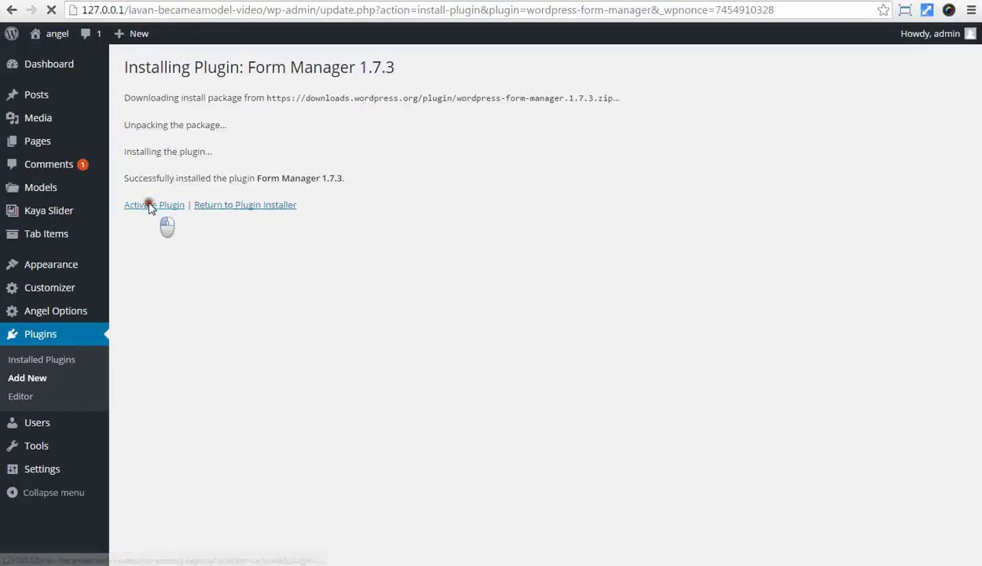
pyautogui.click(243, 307)
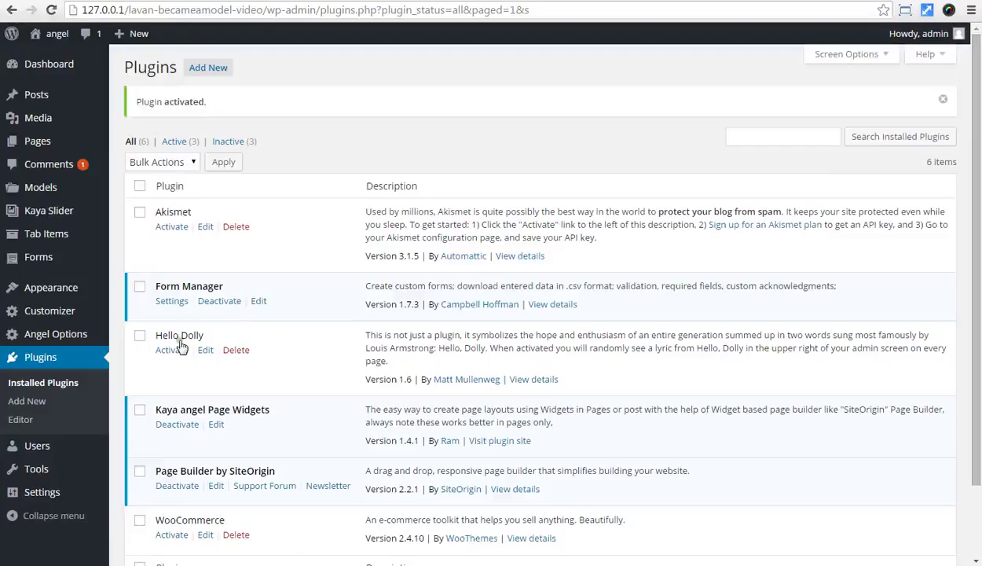
# Step: Create a new form in the Forms section and open it for editing
pyautogui.click(175, 280)
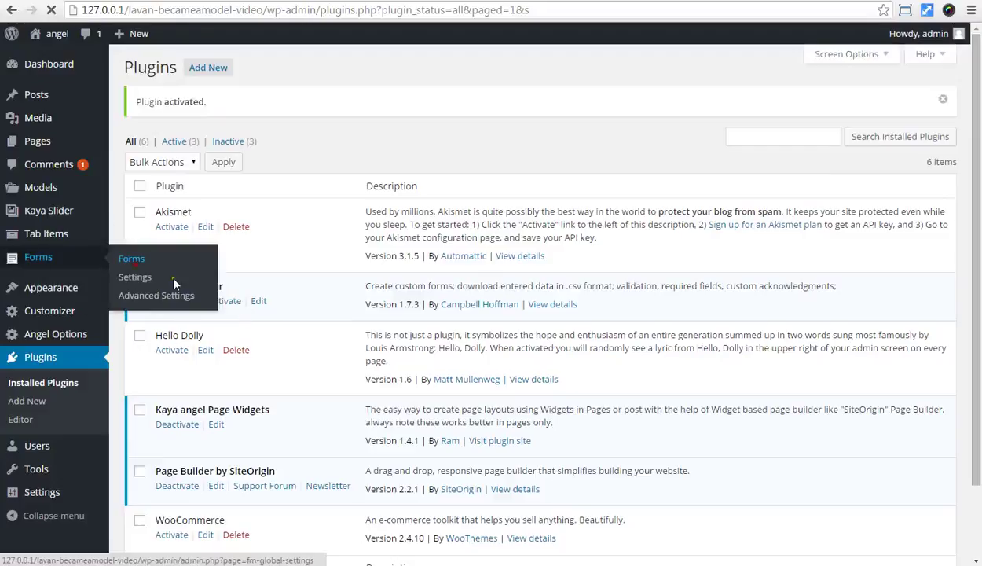
pyautogui.click(233, 277)
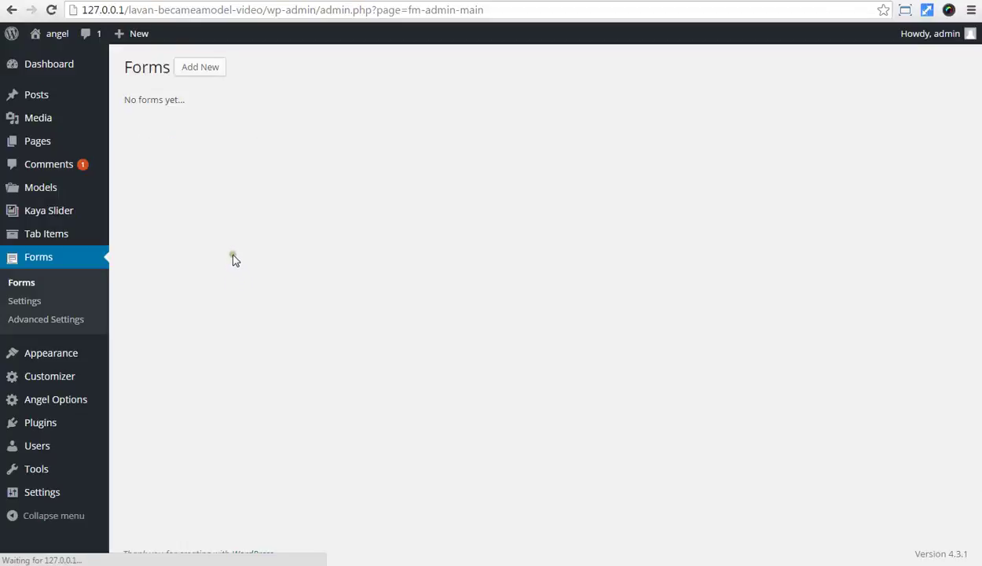
pyautogui.click(197, 67)
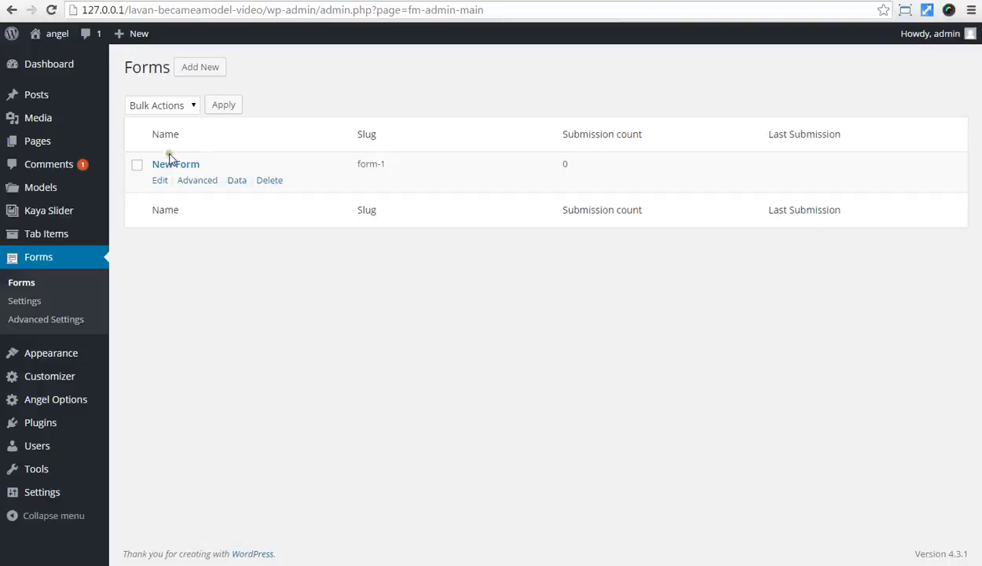
pyautogui.click(157, 180)
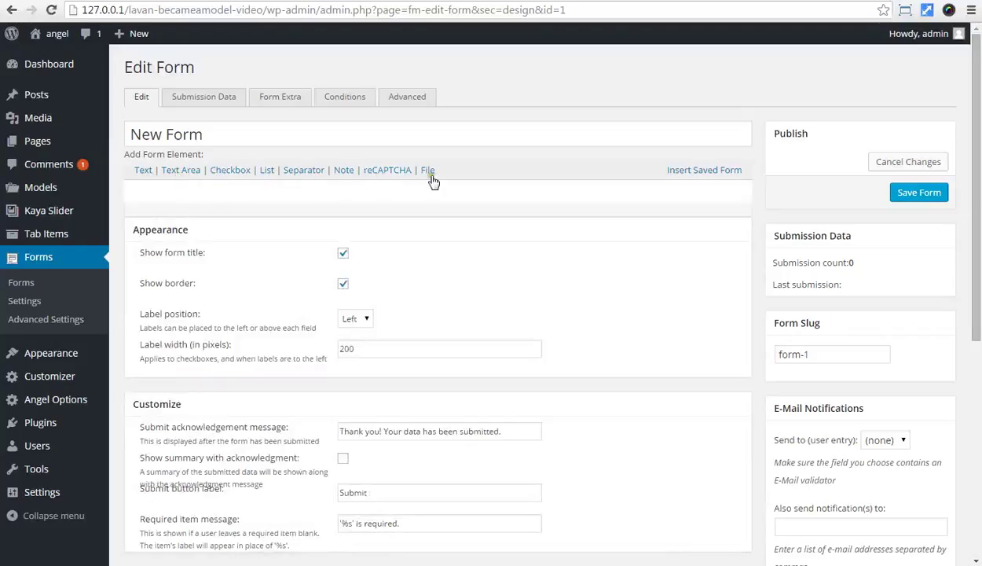
# Step: Add a required text field labelled Name to the form, limited to a maximum of 10 characters
pyautogui.click(148, 171)
pyautogui.click(688, 210)
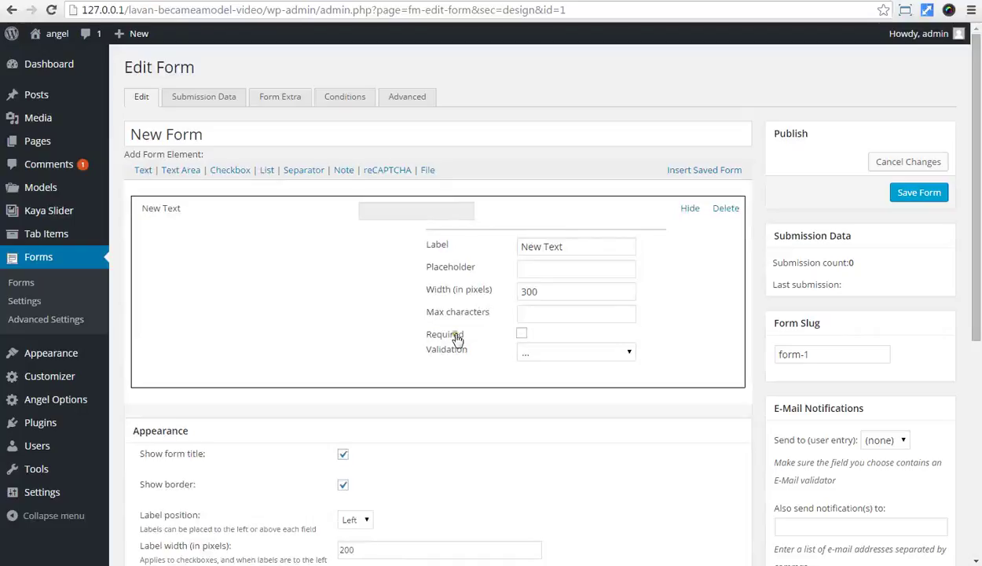
pyautogui.moveTo(582, 246); pyautogui.dragTo(464, 247)
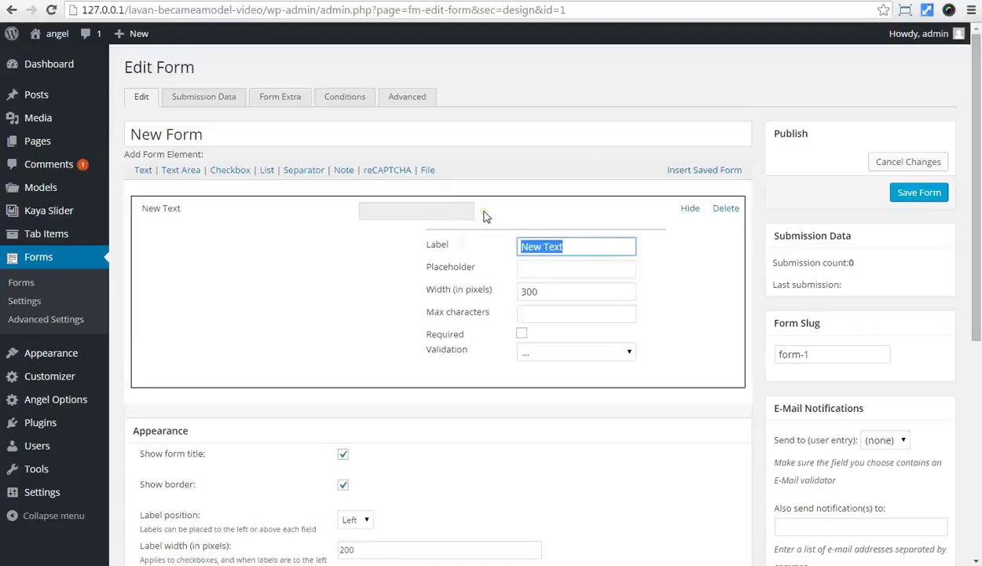
pyautogui.write('Name')
pyautogui.click(526, 314)
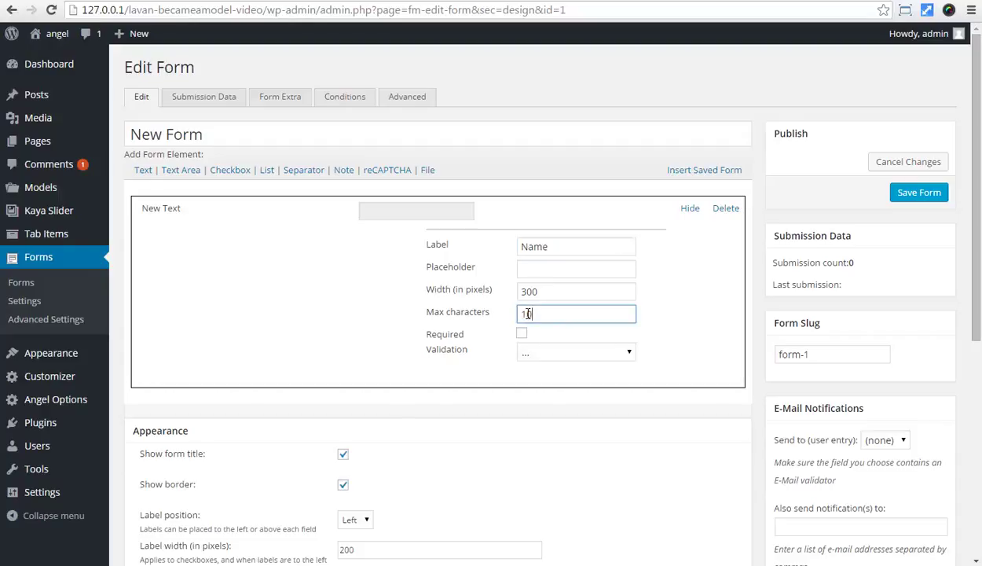
pyautogui.write('10')
pyautogui.click(521, 334)
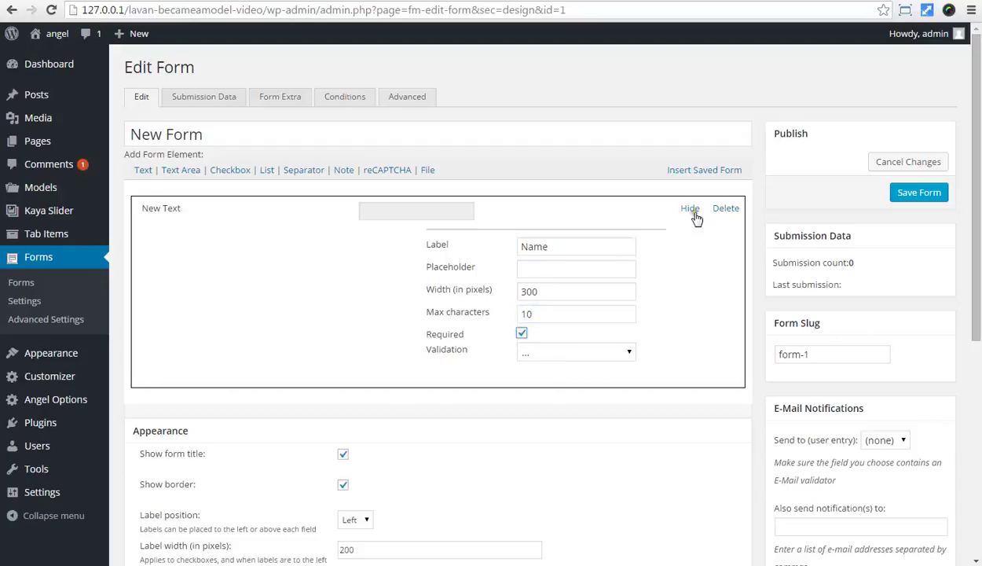
pyautogui.click(690, 209)
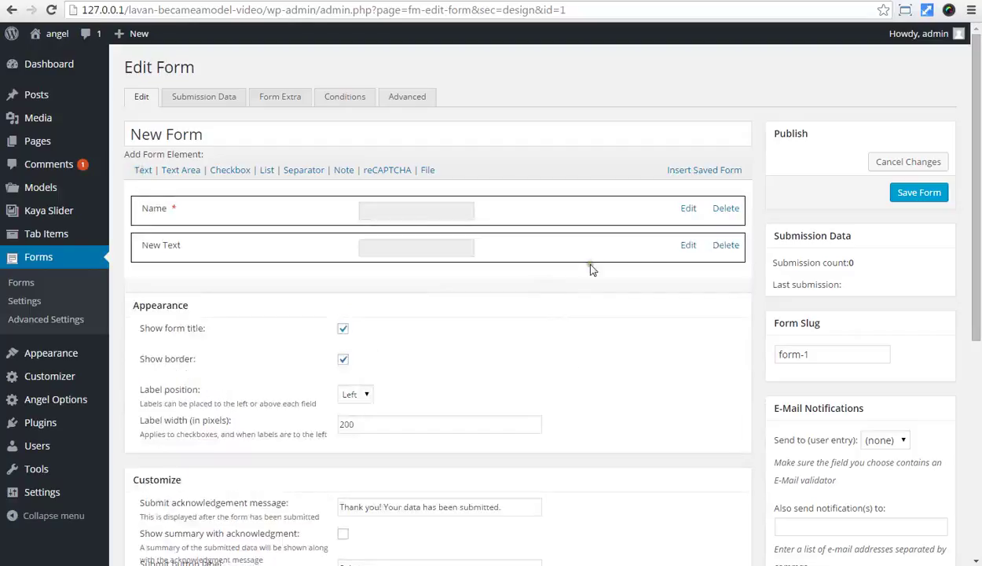
# Step: Label the new text field below Name as Age and make it required
pyautogui.click(688, 246)
pyautogui.moveTo(564, 288); pyautogui.dragTo(434, 279)
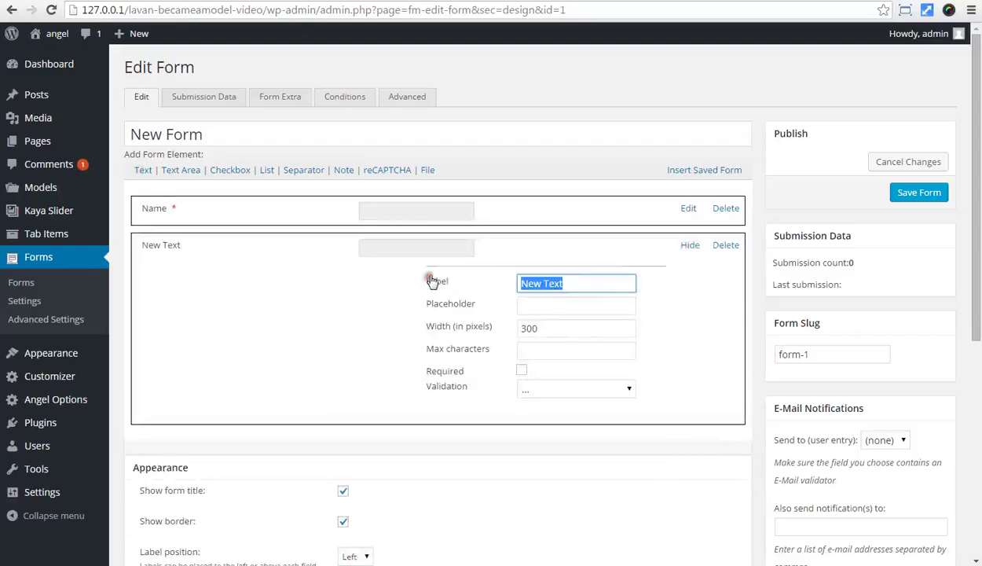
pyautogui.write('A')
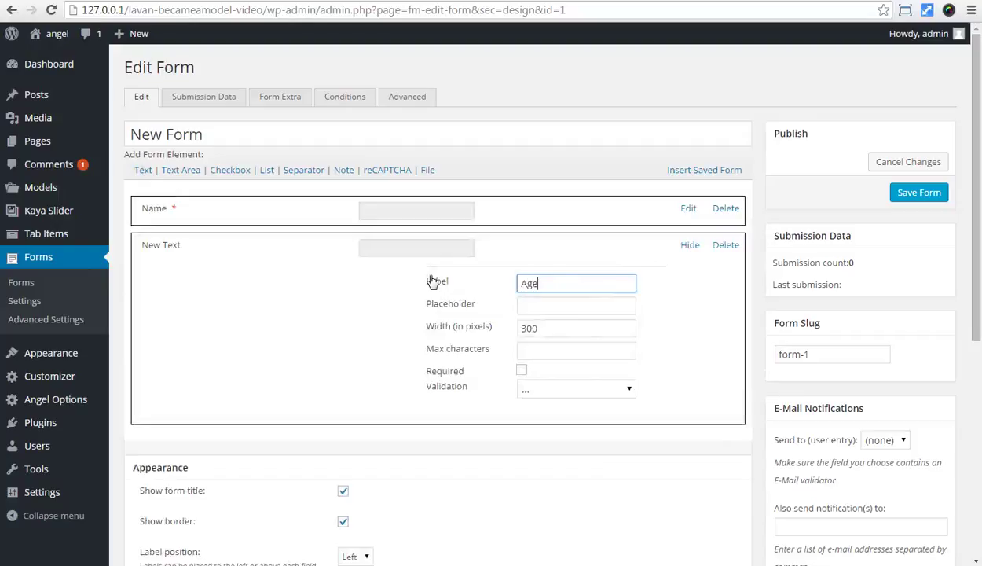
pyautogui.write('ge')
pyautogui.click(521, 370)
pyautogui.click(688, 247)
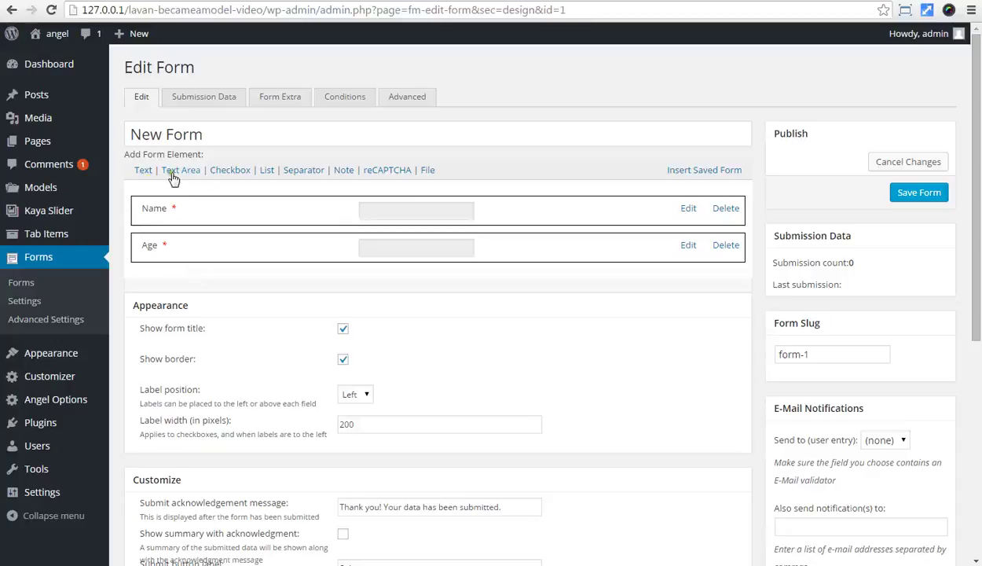
# Step: Add a required list field to the form, labelled Gender, with the Dropdown style
pyautogui.click(266, 170)
pyautogui.click(688, 281)
pyautogui.click(585, 313)
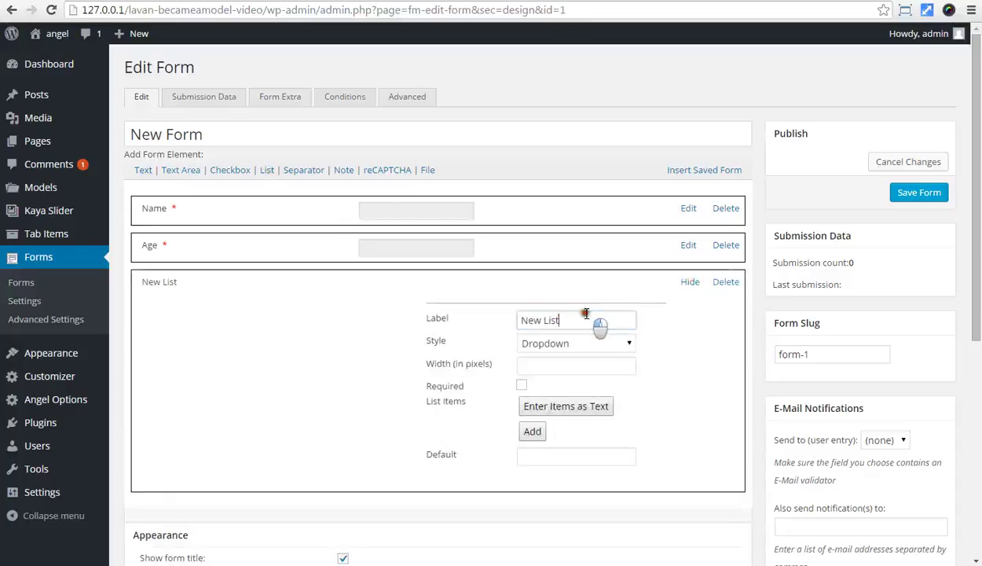
pyautogui.moveTo(585, 313); pyautogui.dragTo(393, 317)
pyautogui.write('Gender')
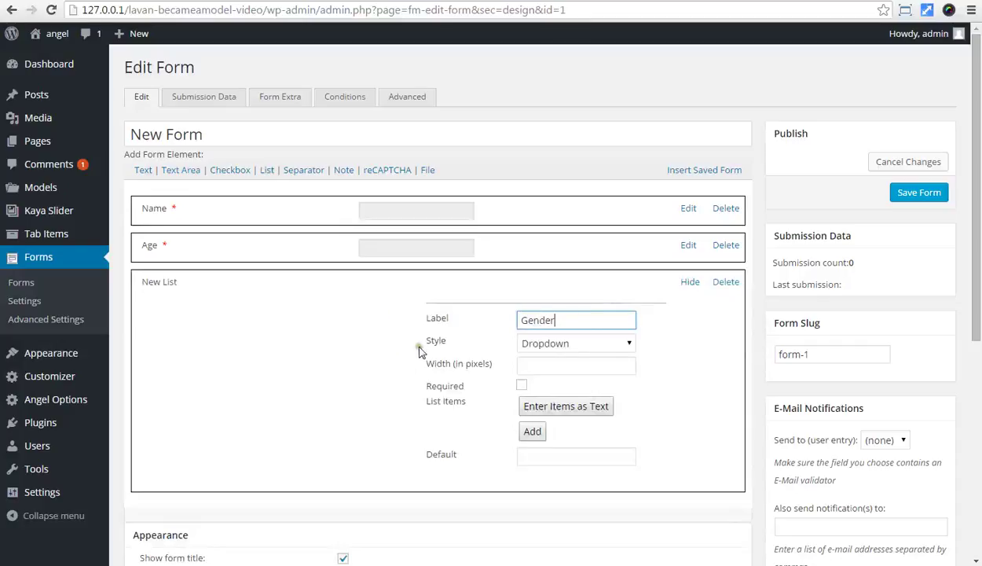
pyautogui.click(550, 342)
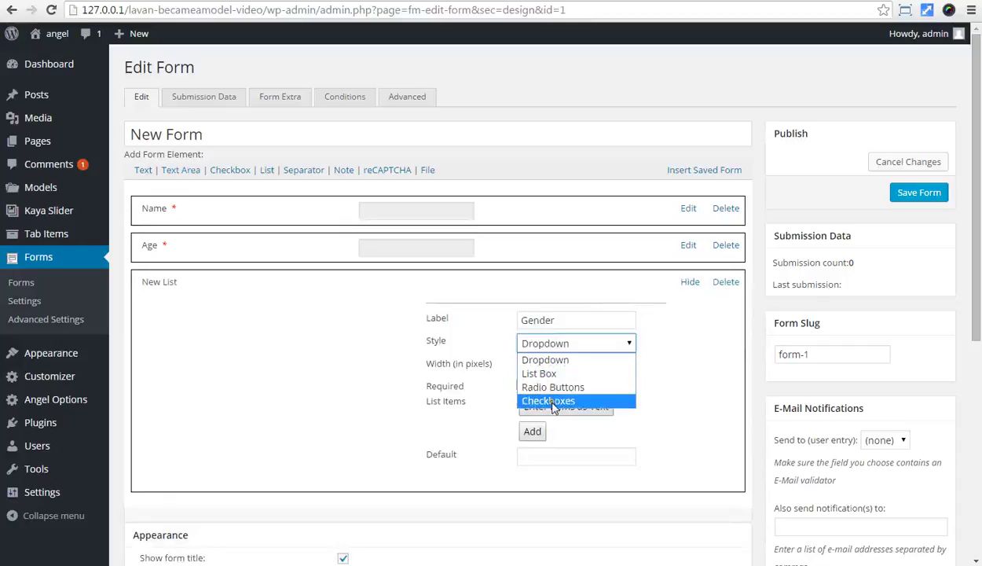
pyautogui.click(550, 360)
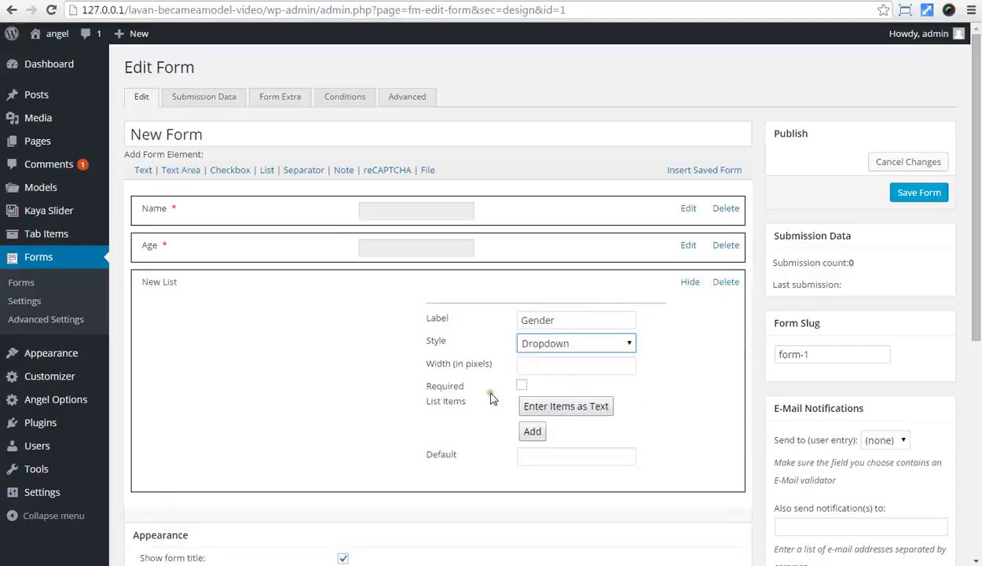
pyautogui.click(522, 384)
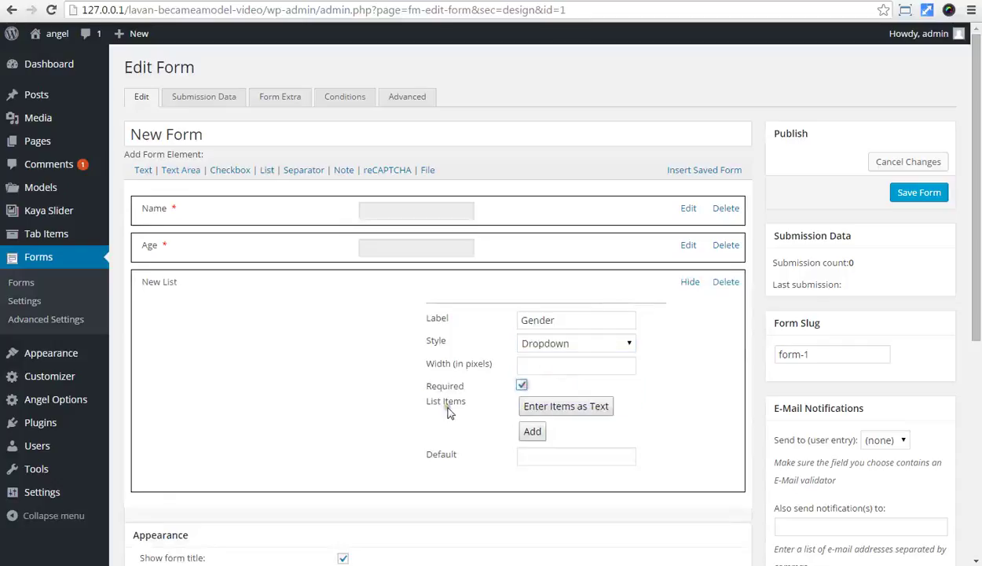
# Step: Add the list items Female and Male to the Gender field
pyautogui.click(528, 430)
pyautogui.click(560, 430)
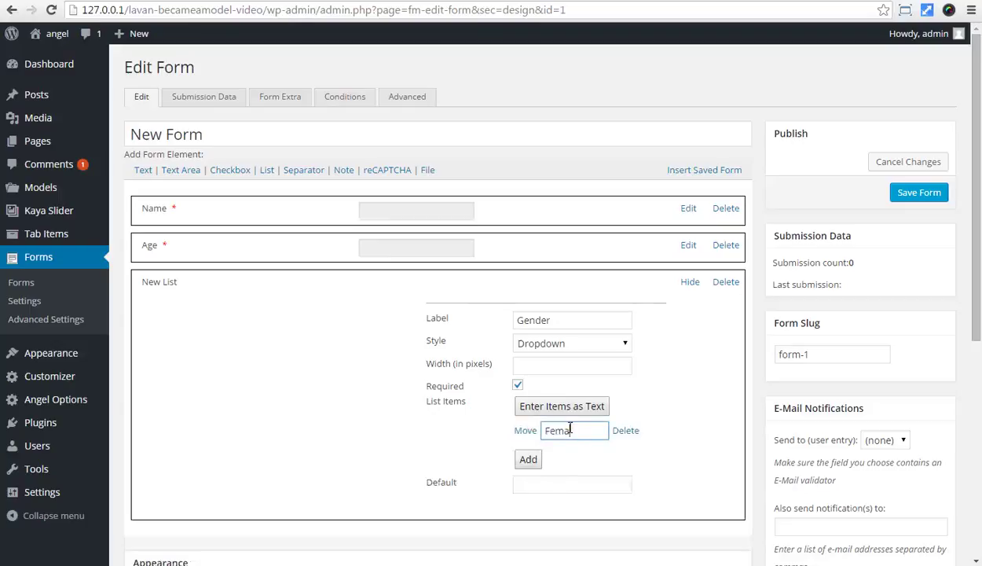
pyautogui.write('Female')
pyautogui.click(528, 459)
pyautogui.click(572, 457)
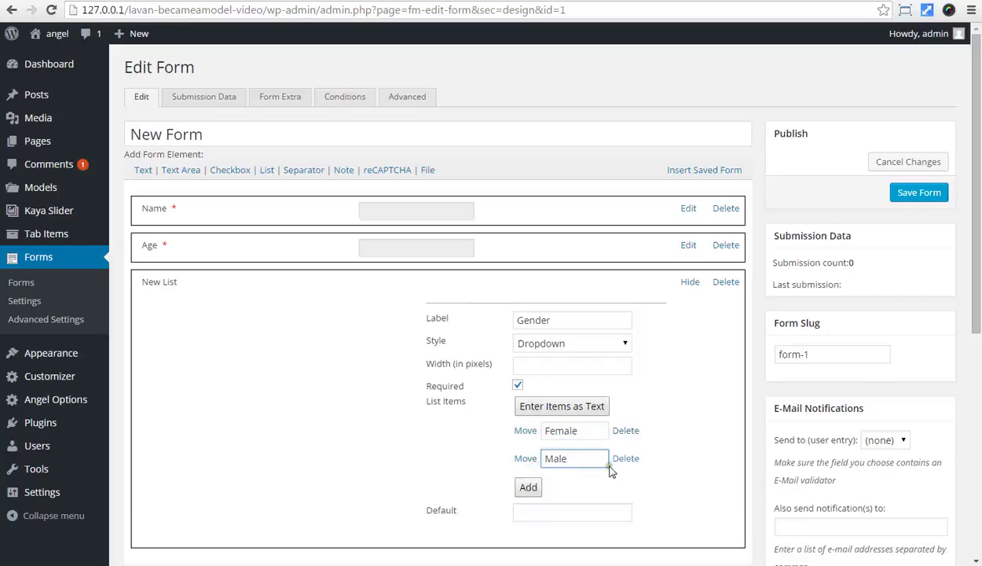
# Step: Set the Gender list's default value to Female and collapse the field's settings
pyautogui.scroll(-1, 581, 424)
pyautogui.moveTo(607, 362); pyautogui.dragTo(484, 363)
pyautogui.hotkey('ctrl', 'c')
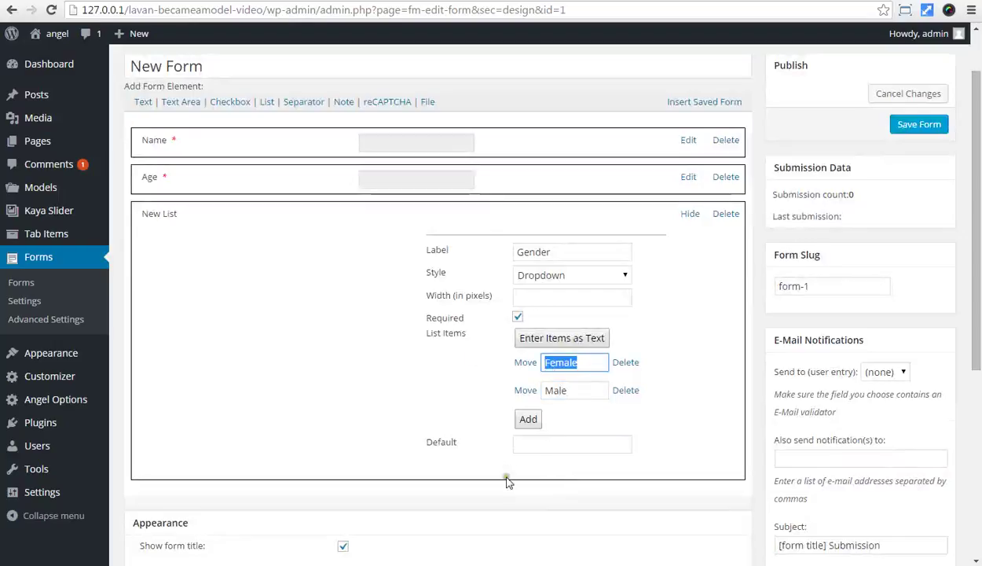
pyautogui.click(536, 445)
pyautogui.hotkey('ctrl', 'v')
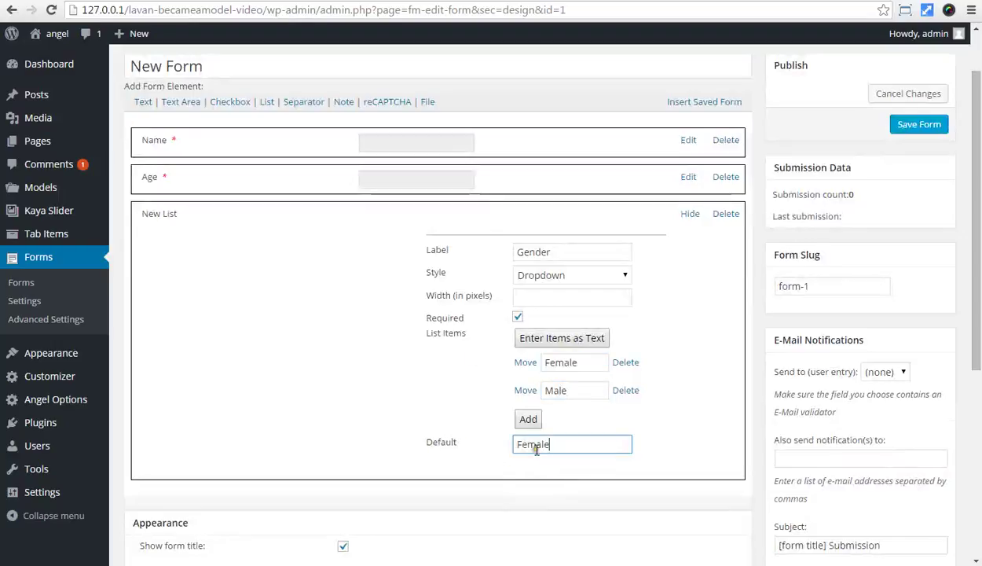
pyautogui.click(689, 214)
pyautogui.scroll(1, 485, 288)
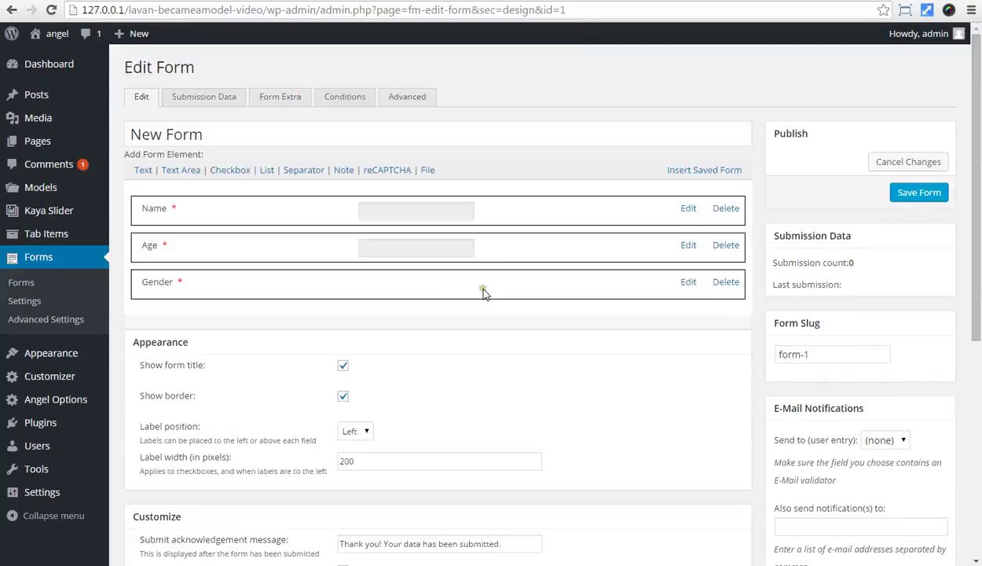
# Step: Add a required text field labelled Country below the Gender field
pyautogui.click(143, 172)
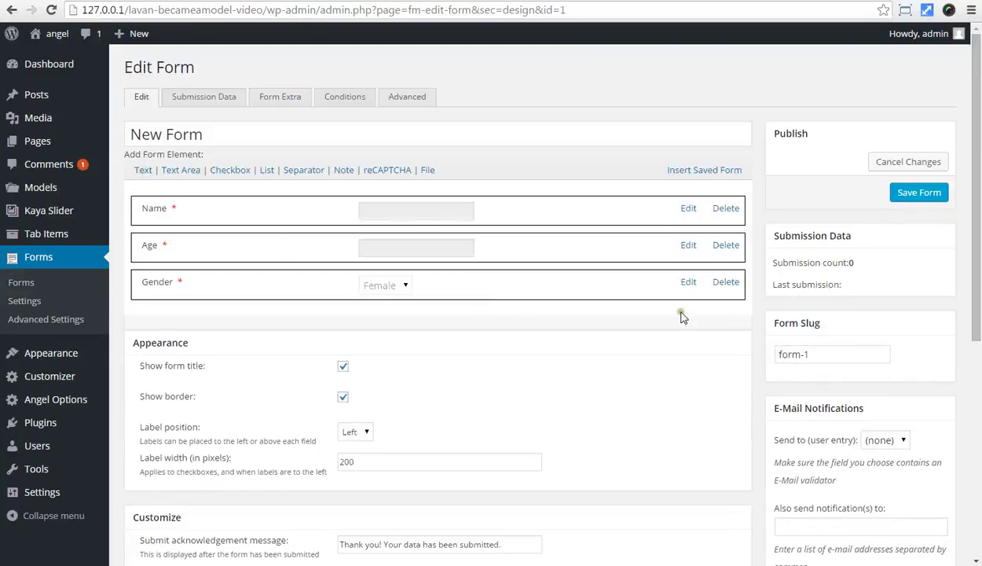
pyautogui.click(689, 319)
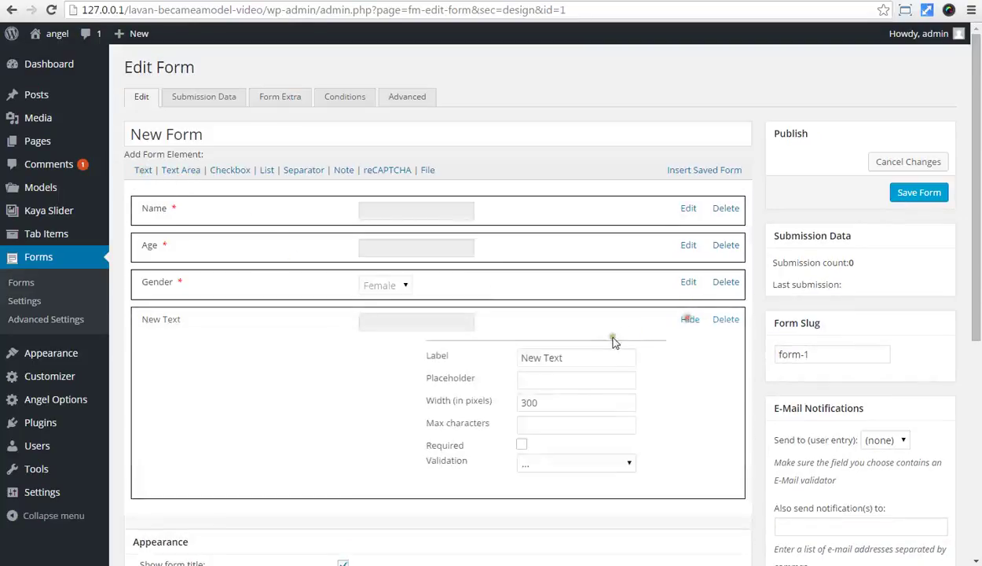
pyautogui.moveTo(572, 359); pyautogui.dragTo(479, 336)
pyautogui.write('Country')
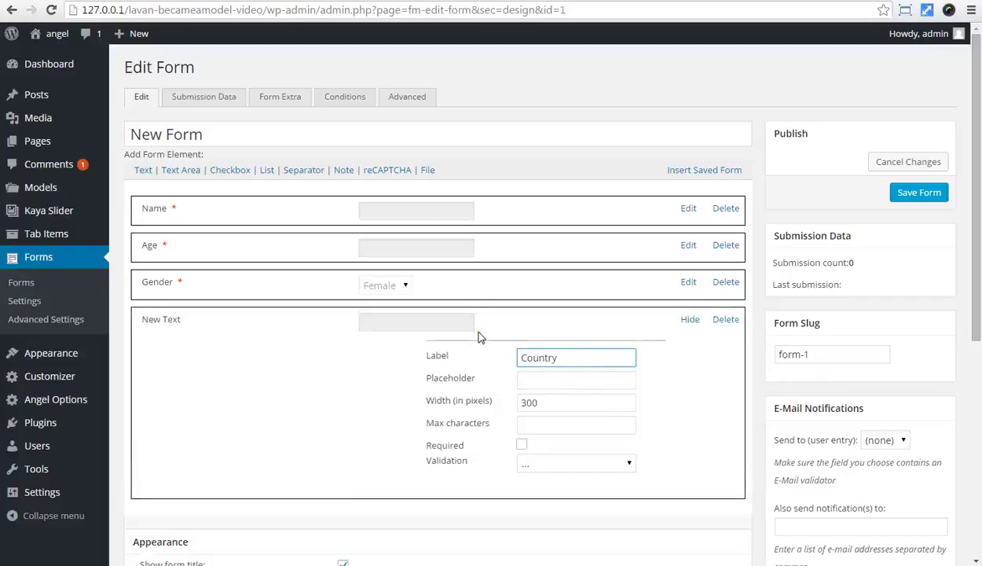
pyautogui.click(522, 445)
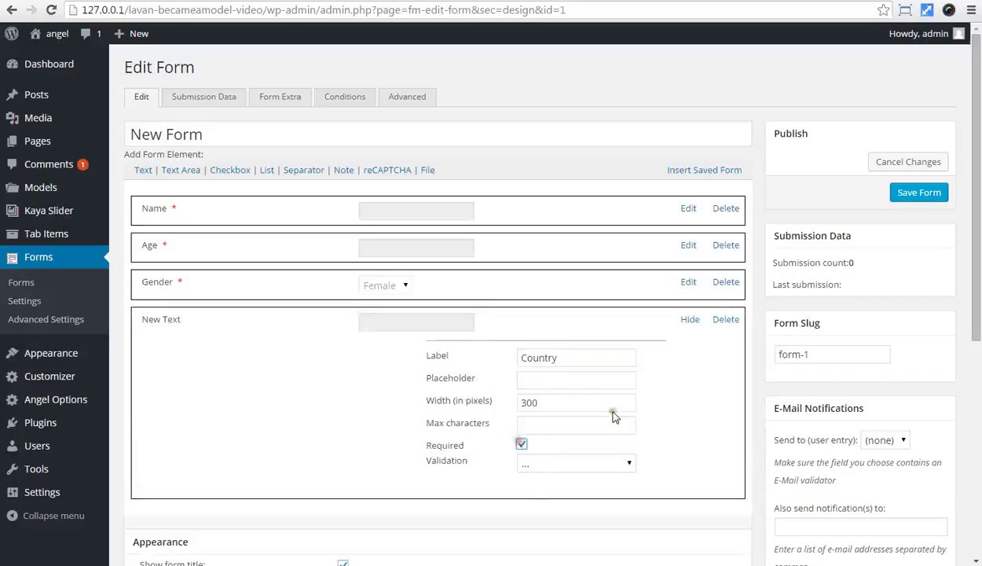
pyautogui.click(690, 319)
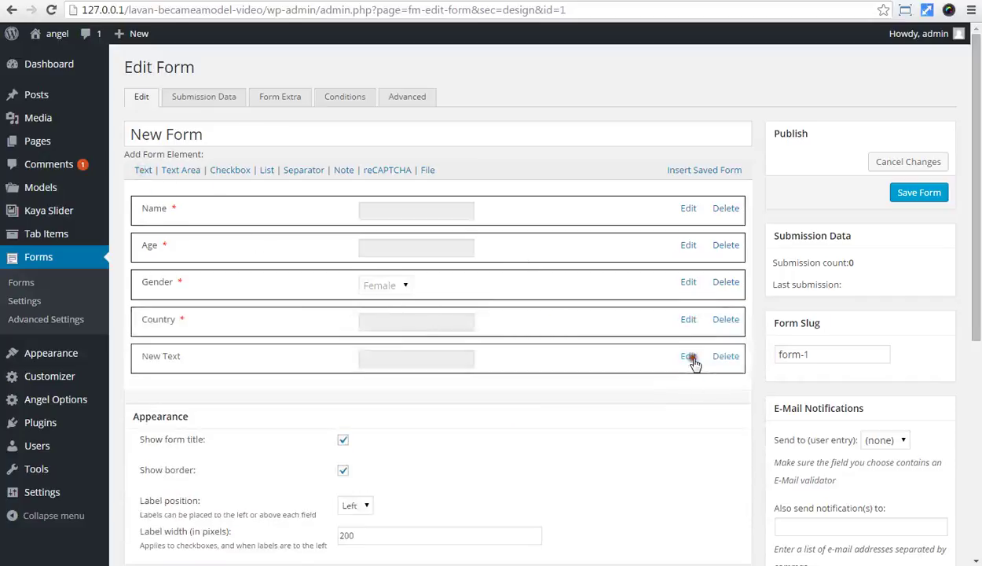
# Step: Label the new text field below Country as Languague, set its placeholder to English and make it required
pyautogui.click(688, 356)
pyautogui.write('Languague')
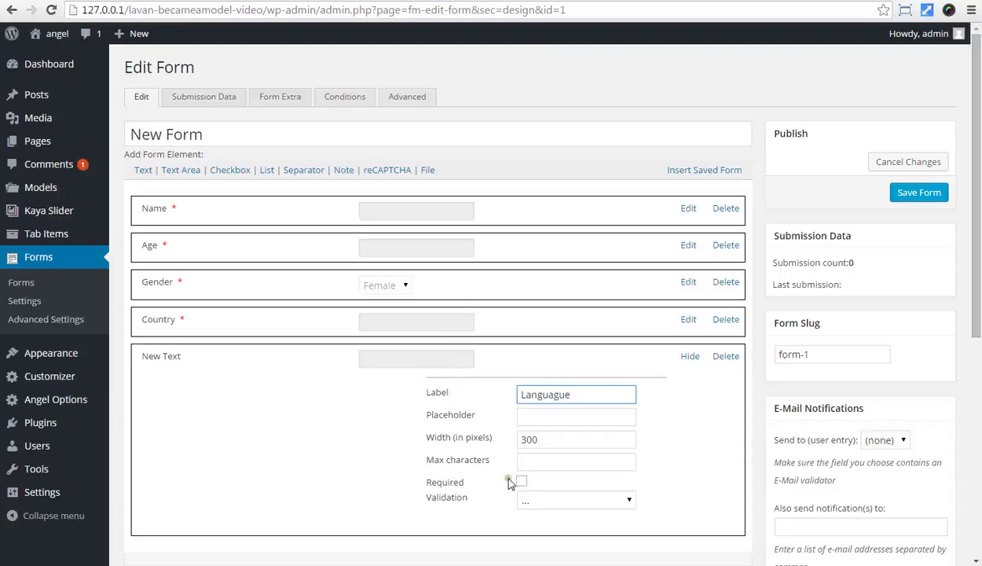
pyautogui.click(524, 418)
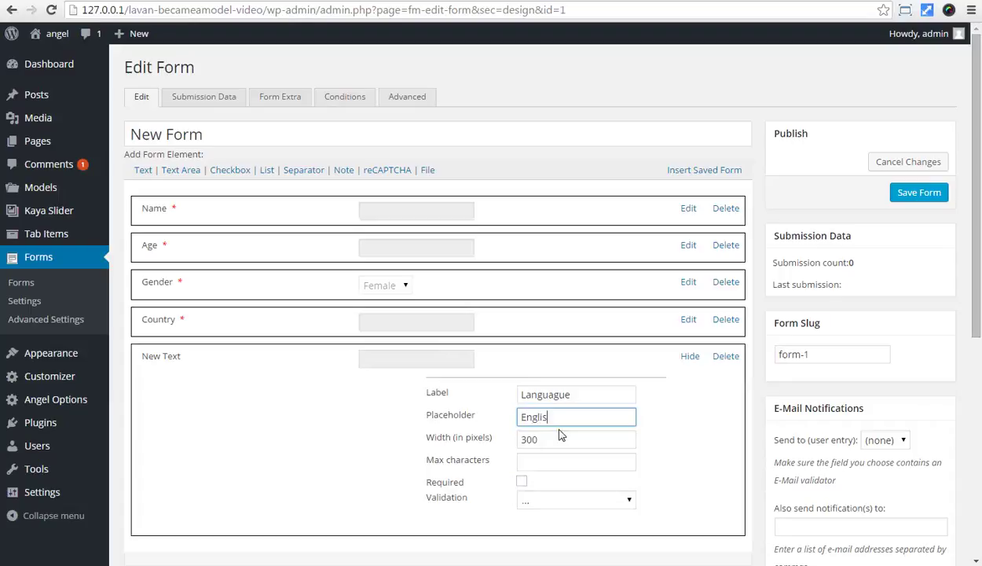
pyautogui.click(522, 480)
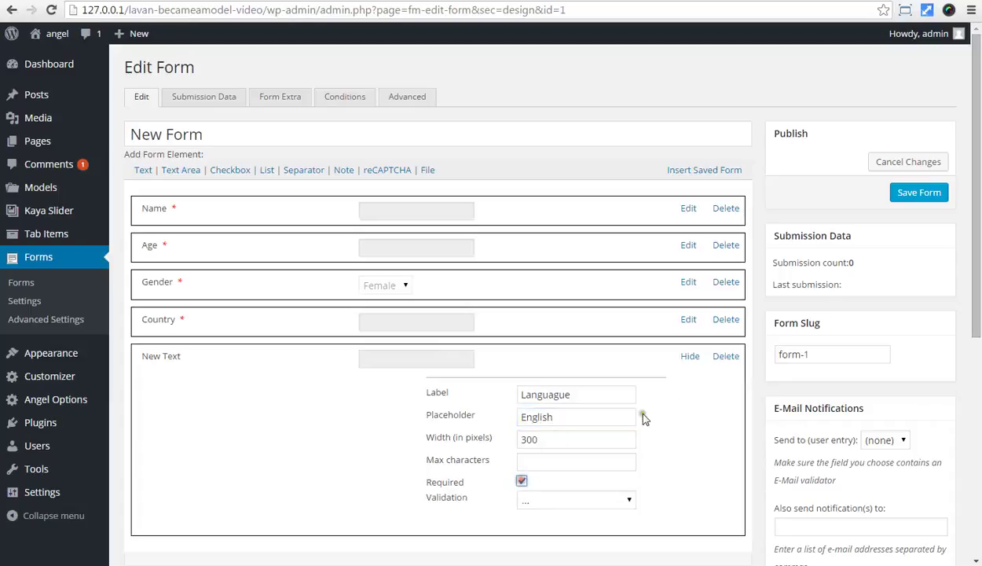
pyautogui.click(690, 357)
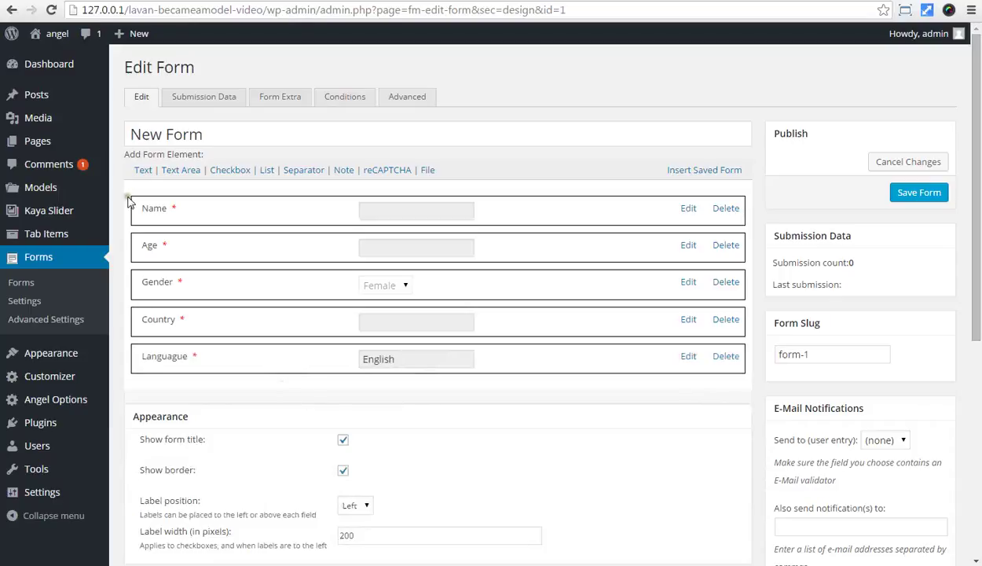
# Step: Add a text field below Languague, label it Physique and set its placeholder to curvy
pyautogui.click(141, 170)
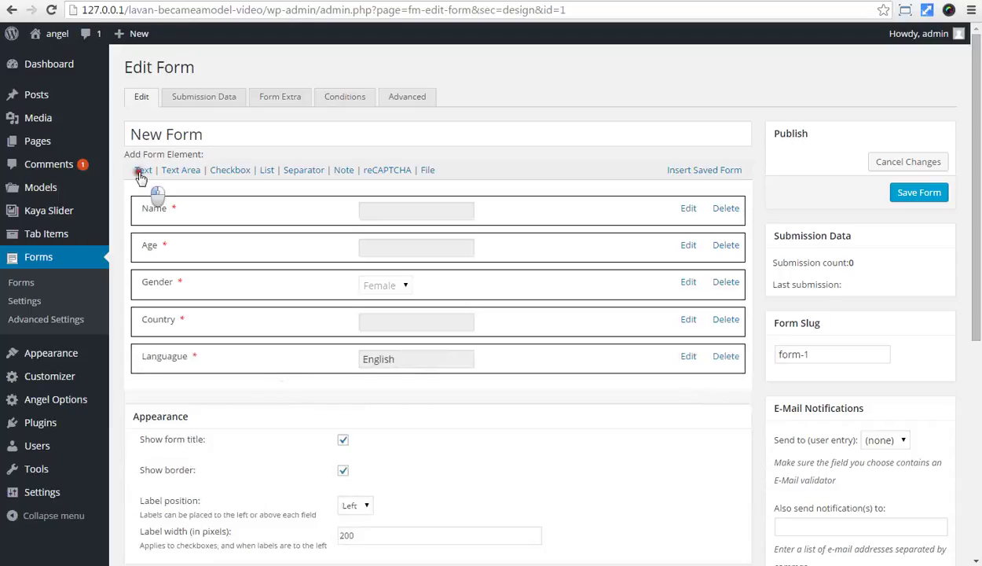
pyautogui.click(688, 392)
pyautogui.click(446, 431)
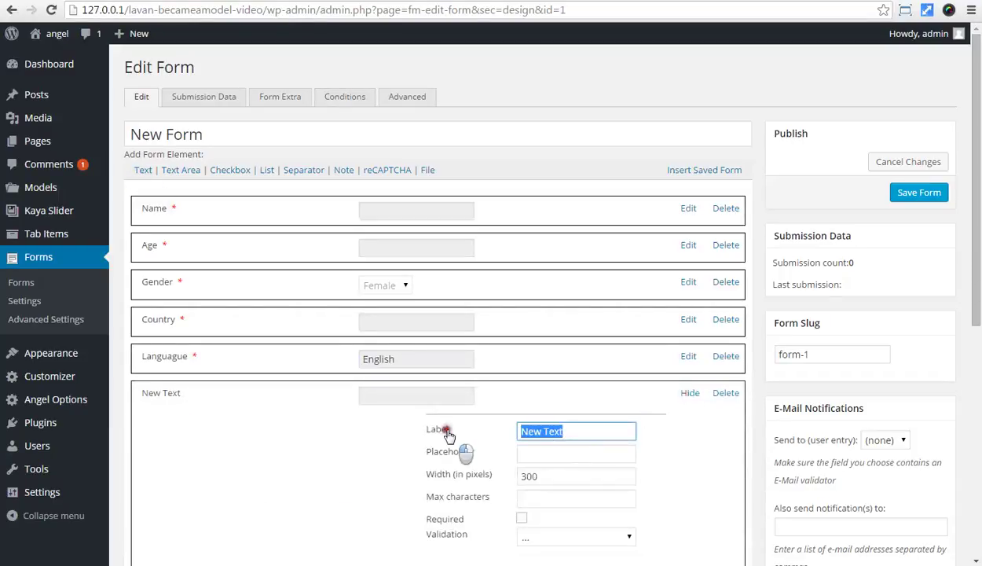
pyautogui.write('Physique')
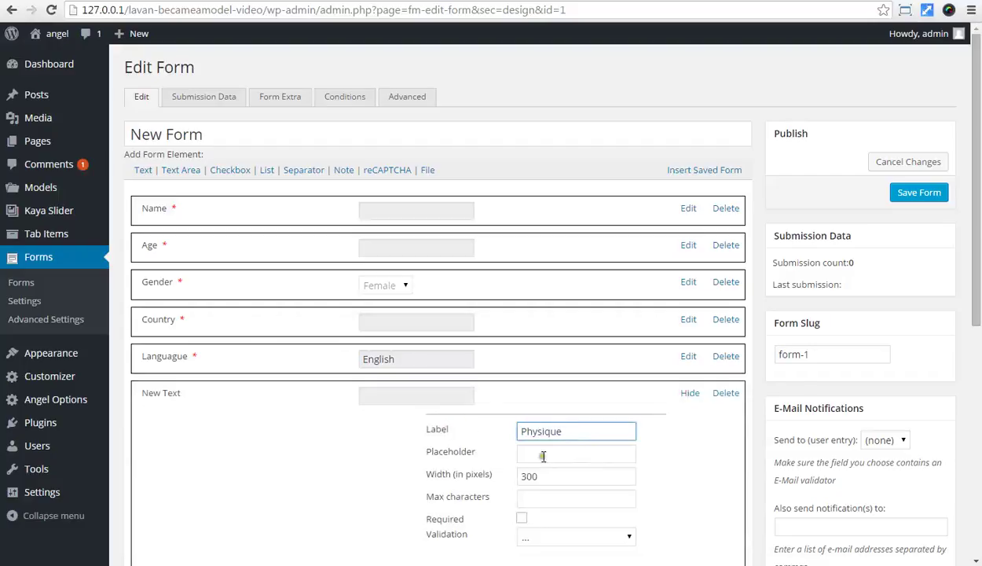
pyautogui.scroll(-1, 536, 453)
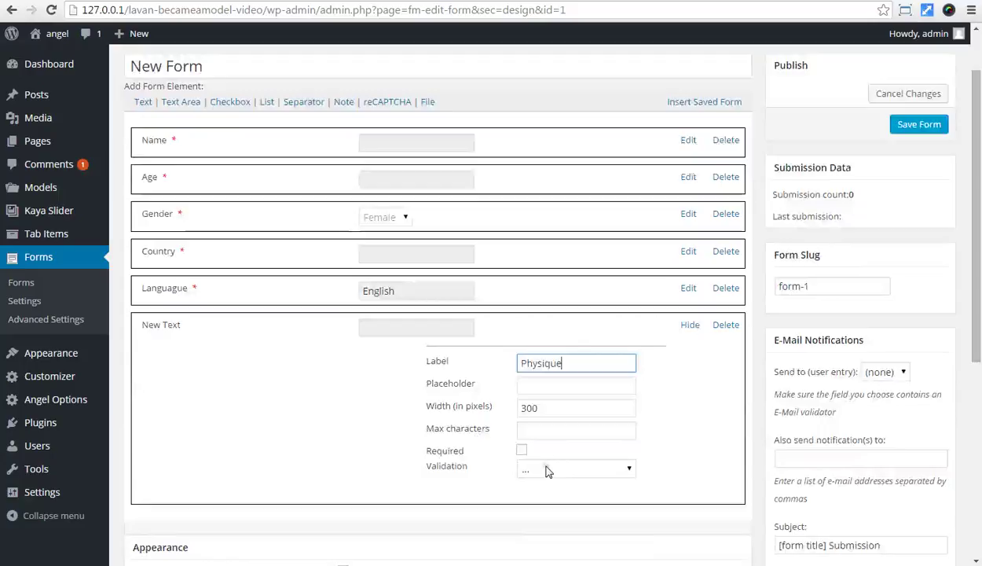
pyautogui.click(531, 386)
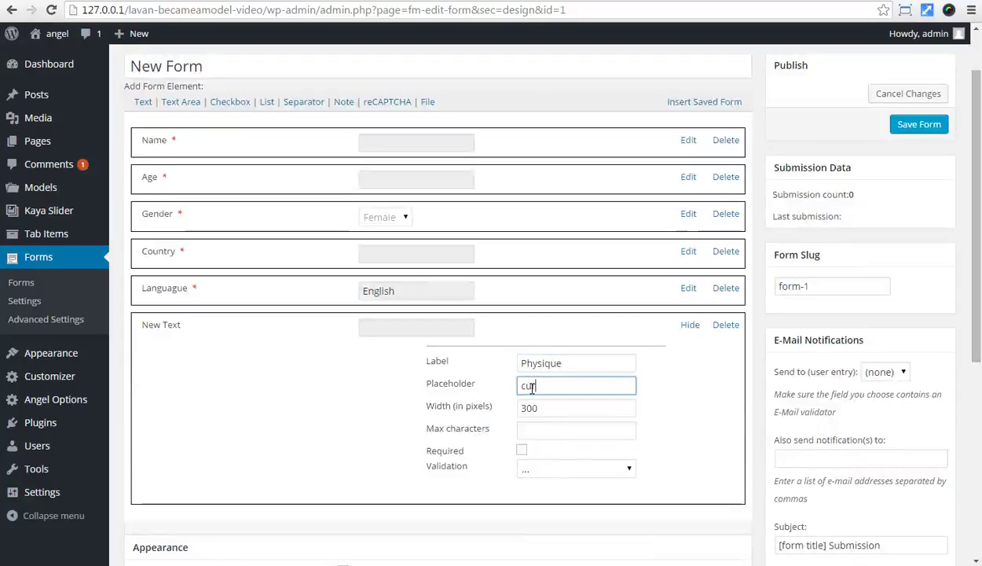
pyautogui.click(690, 325)
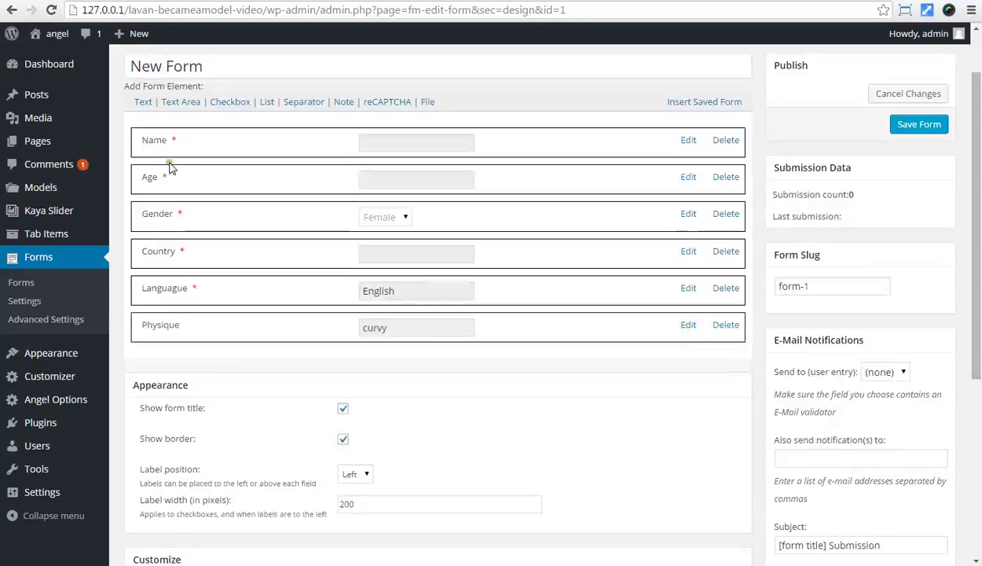
# Step: Add a text field below Physique, label it Height and set its placeholder to 6'(182 Cm)
pyautogui.click(142, 102)
pyautogui.click(688, 362)
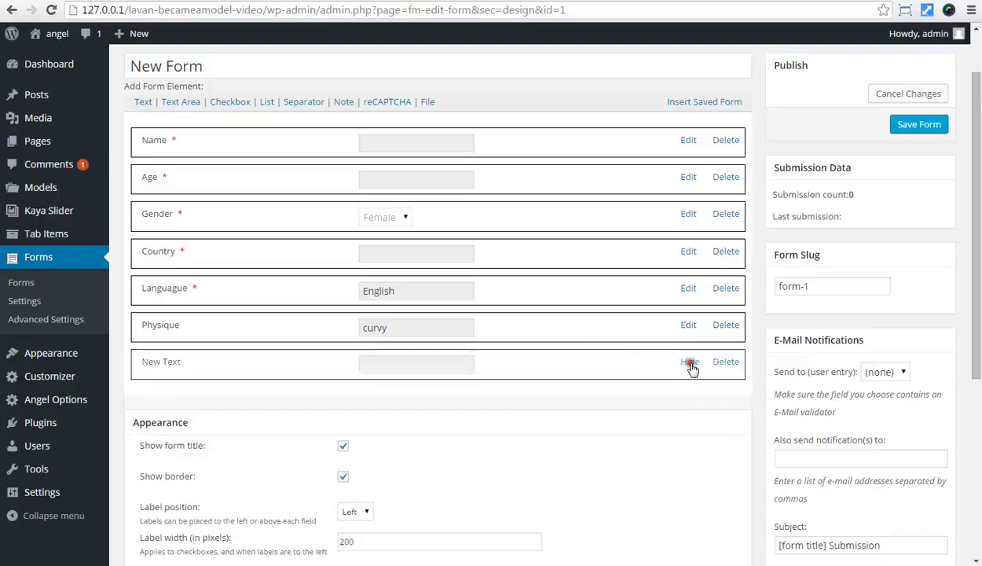
pyautogui.tripleClick(590, 404)
pyautogui.write('Height')
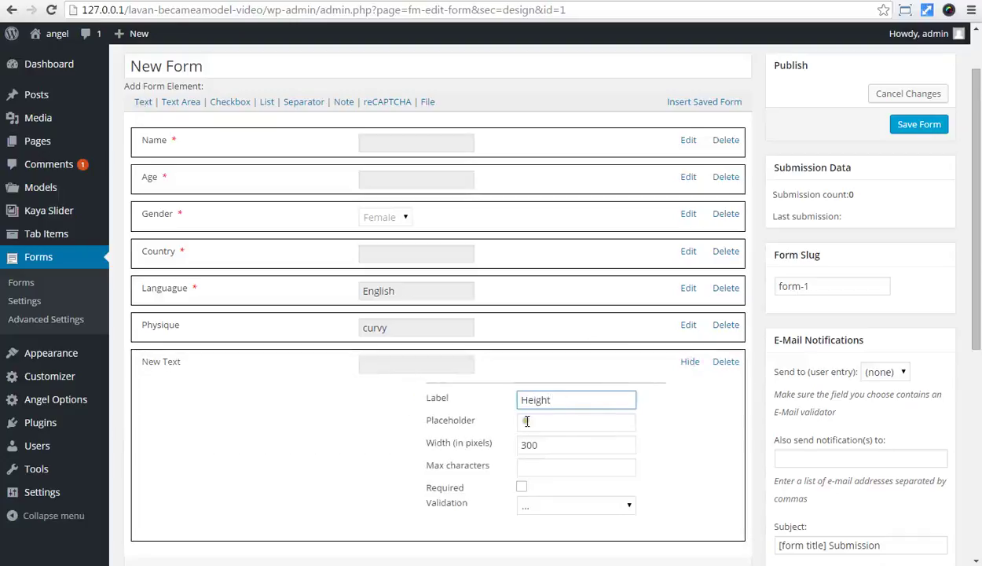
pyautogui.click(528, 420)
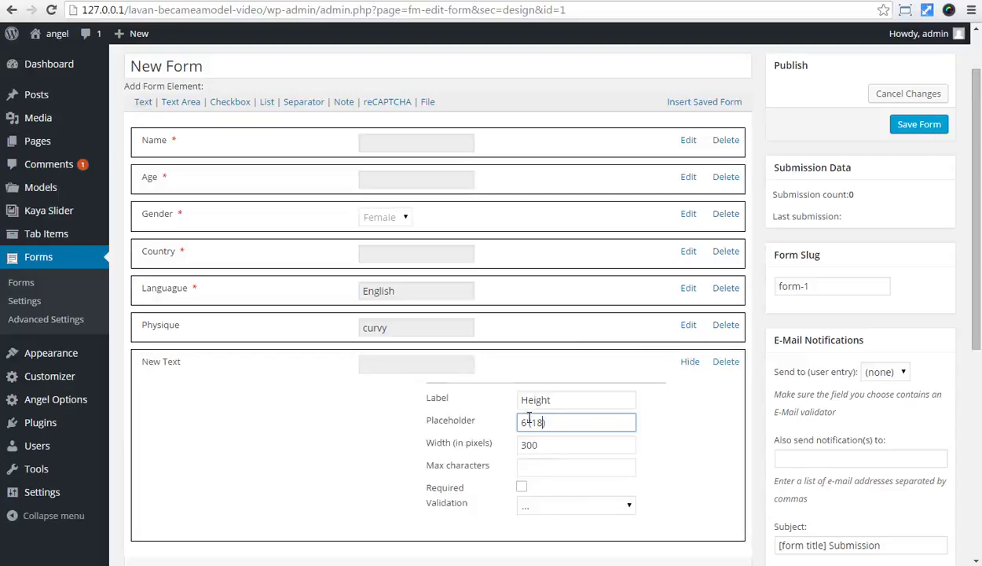
pyautogui.write("6'/182 Cm")
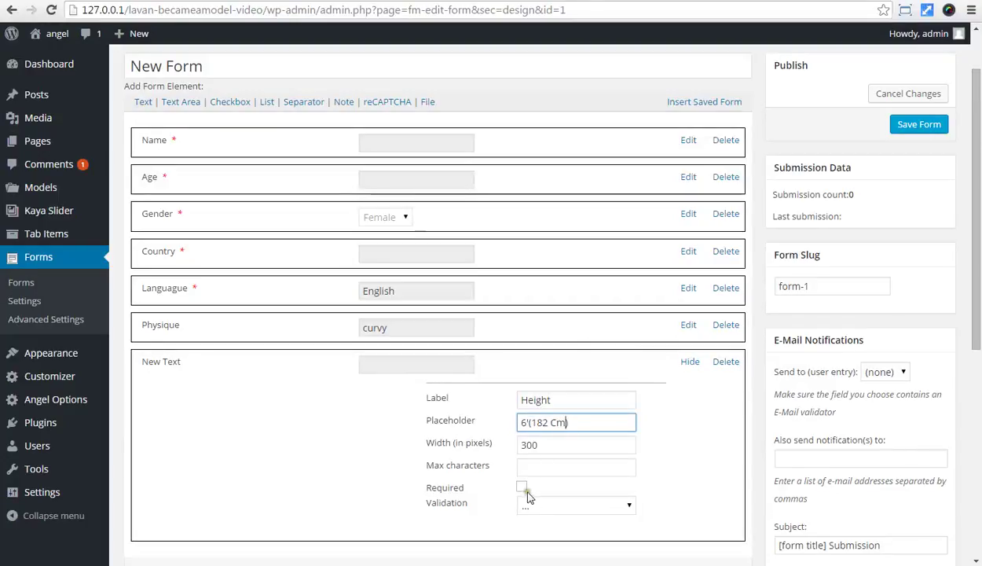
pyautogui.click(690, 361)
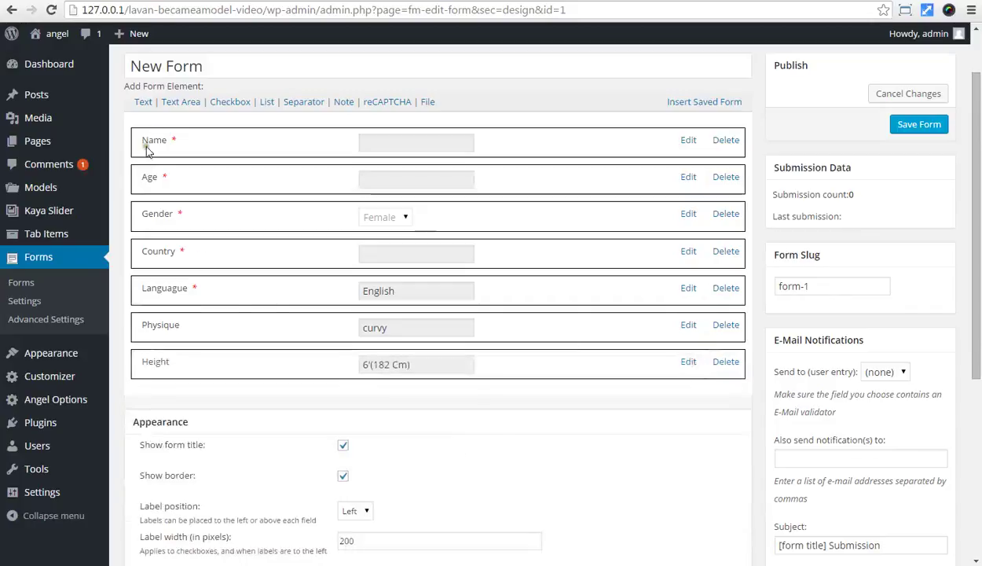
# Step: Add a required text field labelled Eye Color below the Height field
pyautogui.click(144, 103)
pyautogui.click(689, 398)
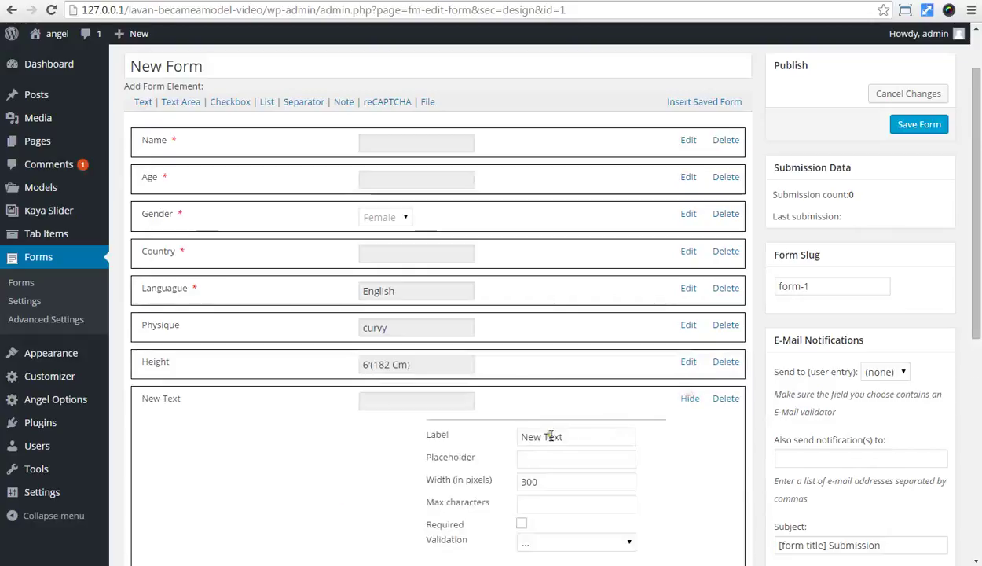
pyautogui.write('Eye Color')
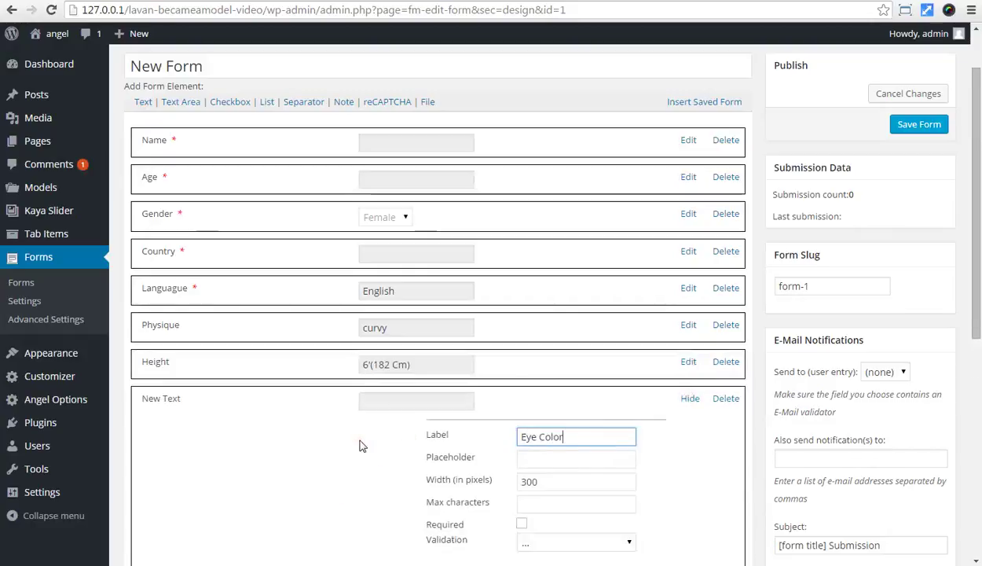
pyautogui.scroll(-2, 362, 445)
pyautogui.click(521, 386)
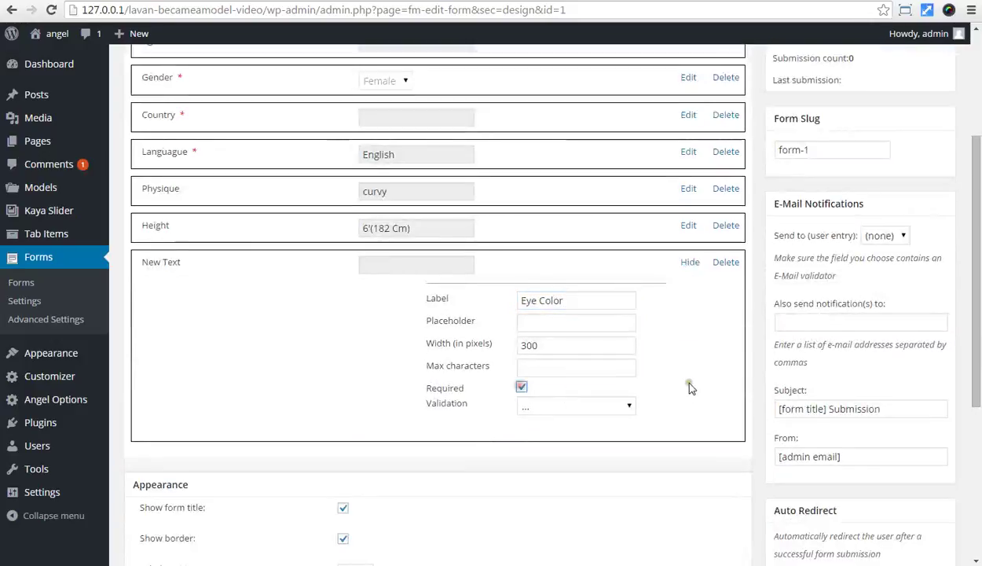
pyautogui.click(689, 262)
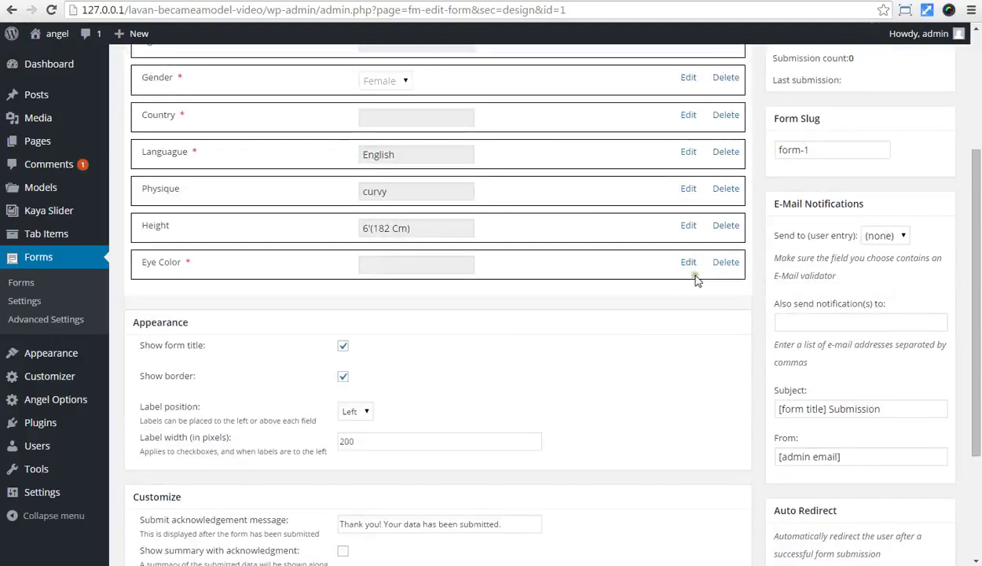
# Step: Add another text field below Eye Color and label it Shoe Size
pyautogui.scroll(3, 236, 259)
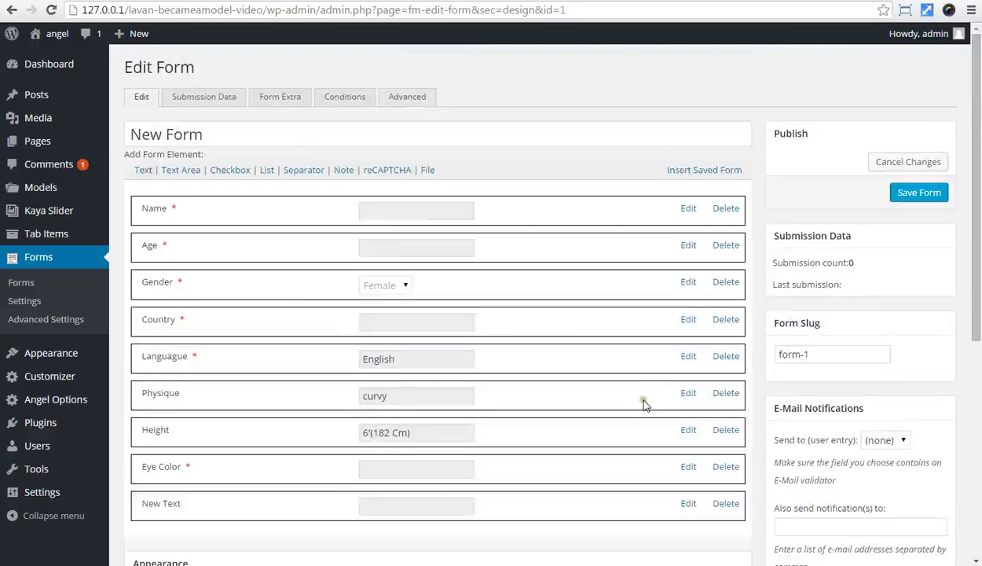
pyautogui.scroll(-1, 631, 402)
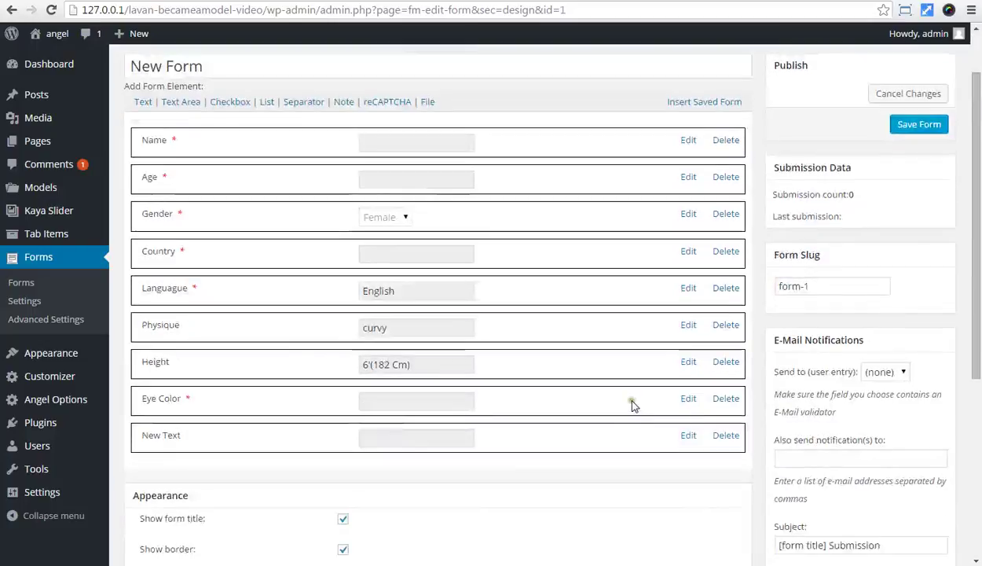
pyautogui.click(688, 436)
pyautogui.scroll(-1, 550, 471)
pyautogui.moveTo(567, 408); pyautogui.dragTo(447, 409)
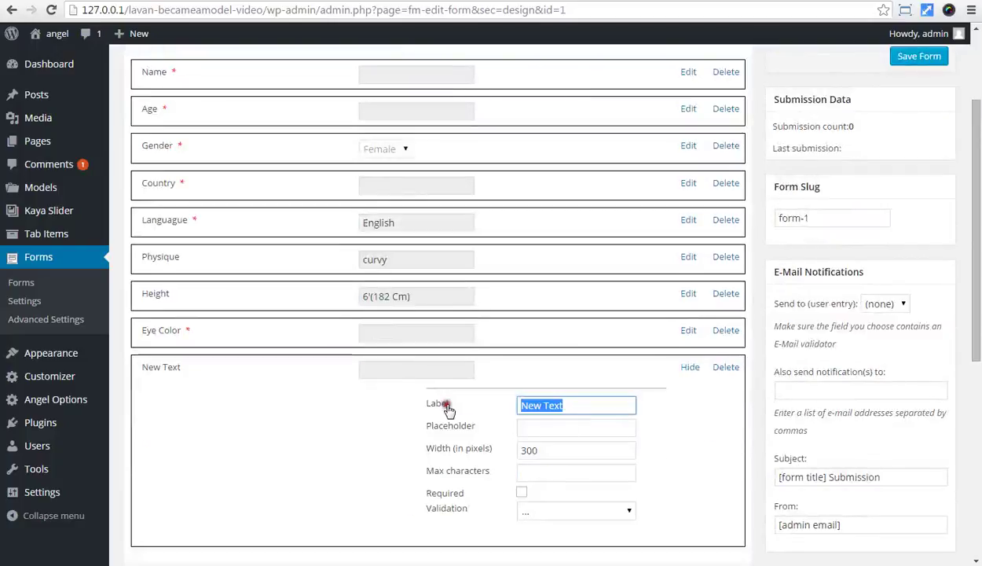
pyautogui.write('Sho')
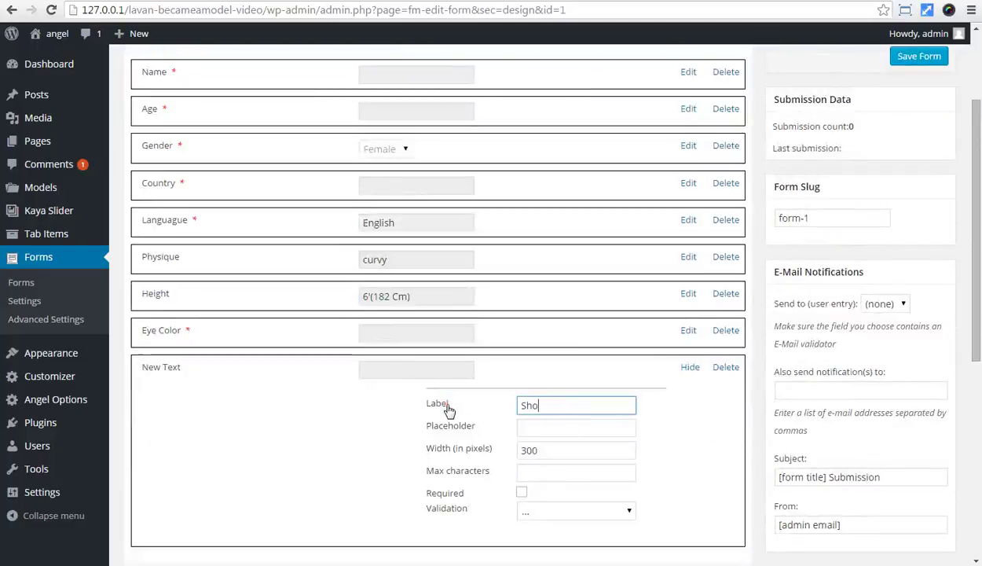
pyautogui.write('e Size')
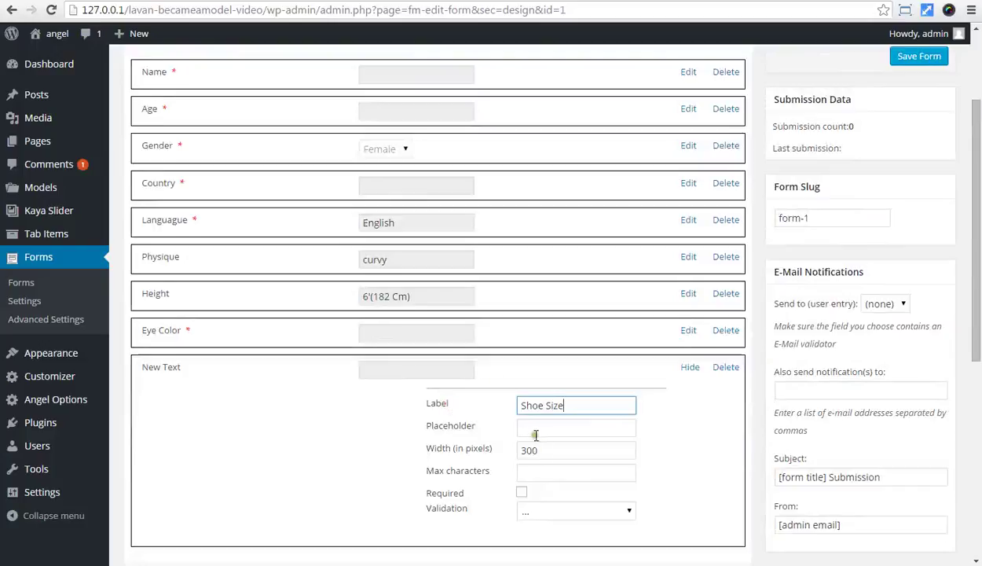
# Step: Set the Shoe Size field's placeholder to 7 - 8 and collapse its settings
pyautogui.click(533, 432)
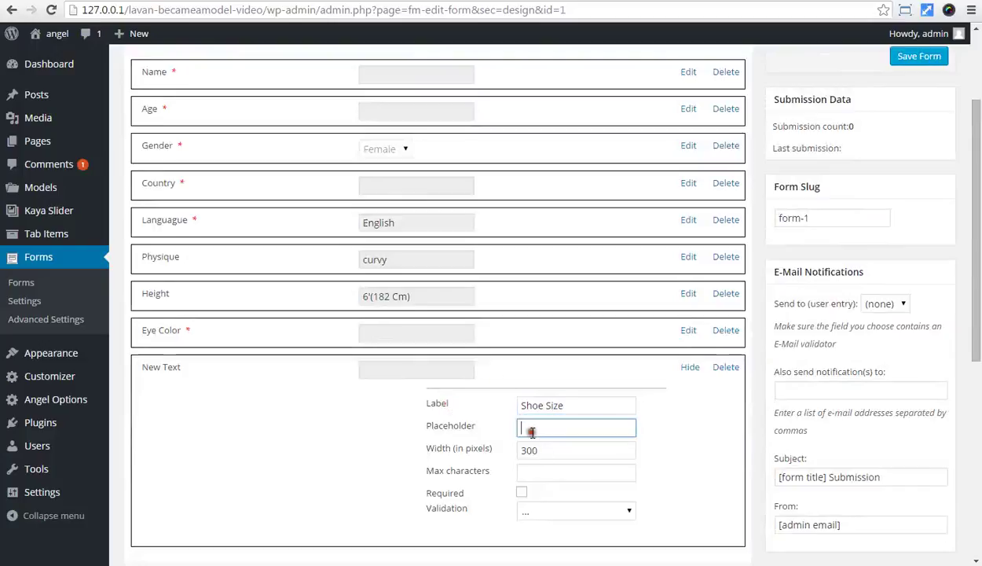
pyautogui.write('7 ')
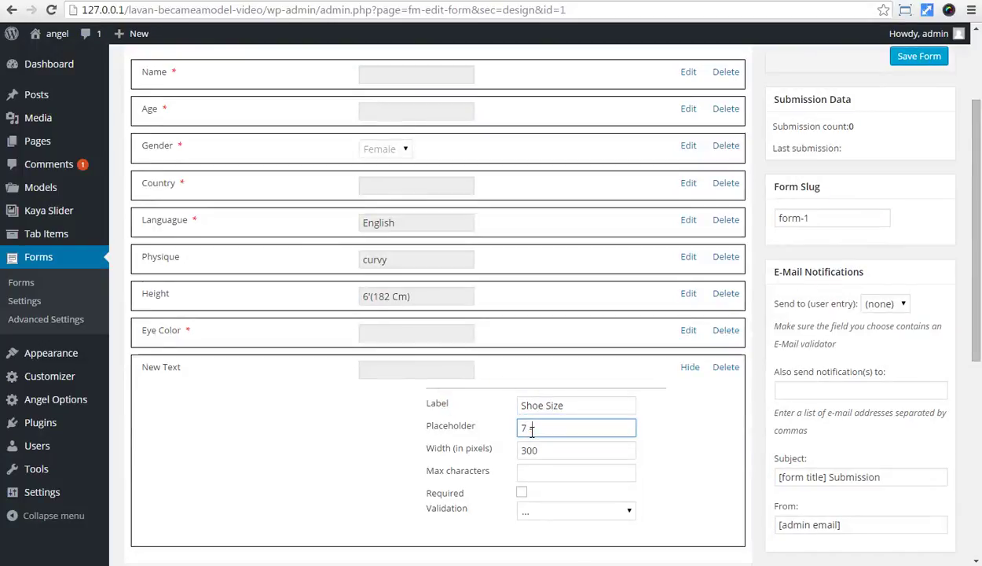
pyautogui.write('i')
pyautogui.write(' 8')
pyautogui.scroll(-2, 537, 427)
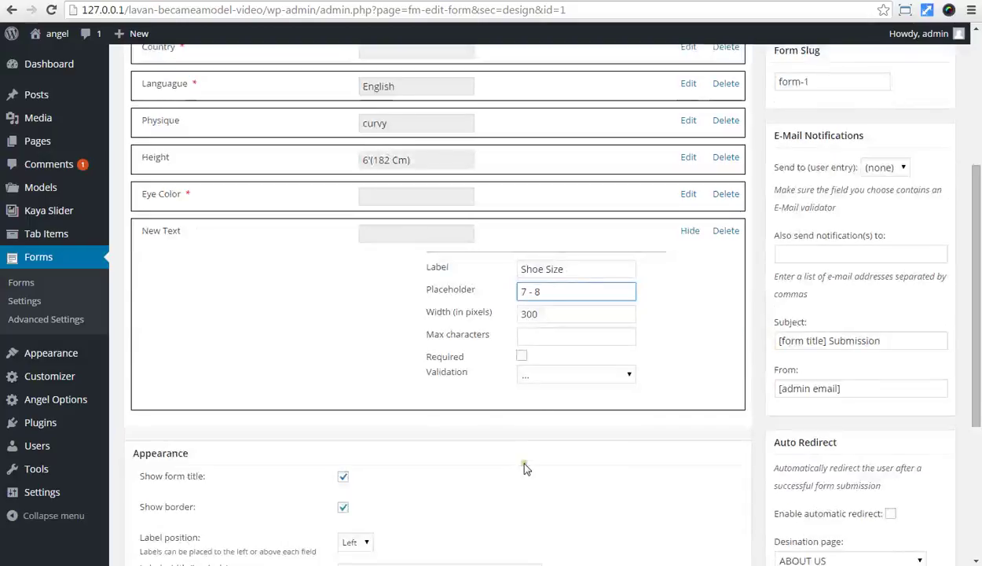
pyautogui.click(688, 231)
# Step: Add a text area labelled Experience below Shoe Size and change its height and width in pixels
pyautogui.scroll(3, 481, 401)
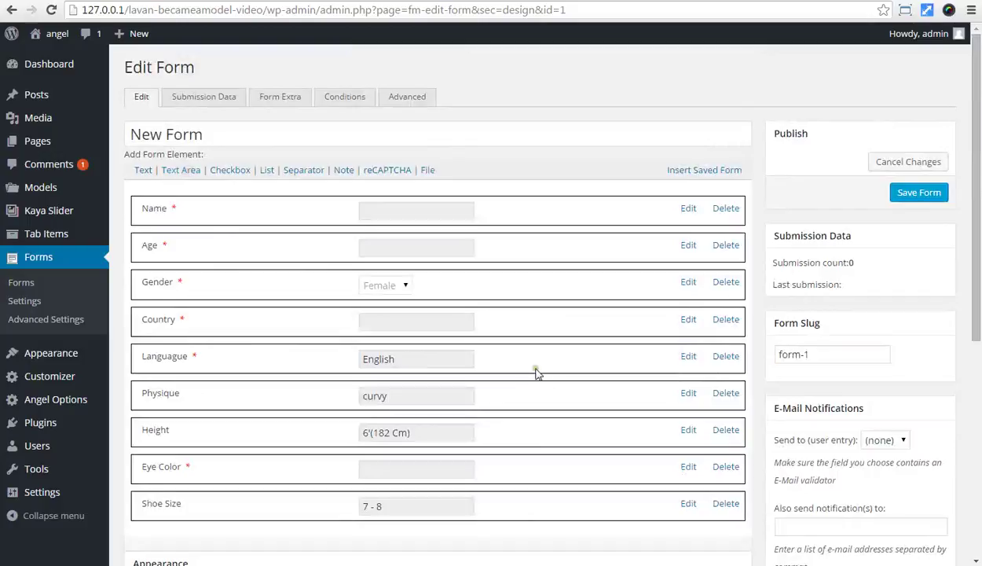
pyautogui.scroll(-3, 514, 416)
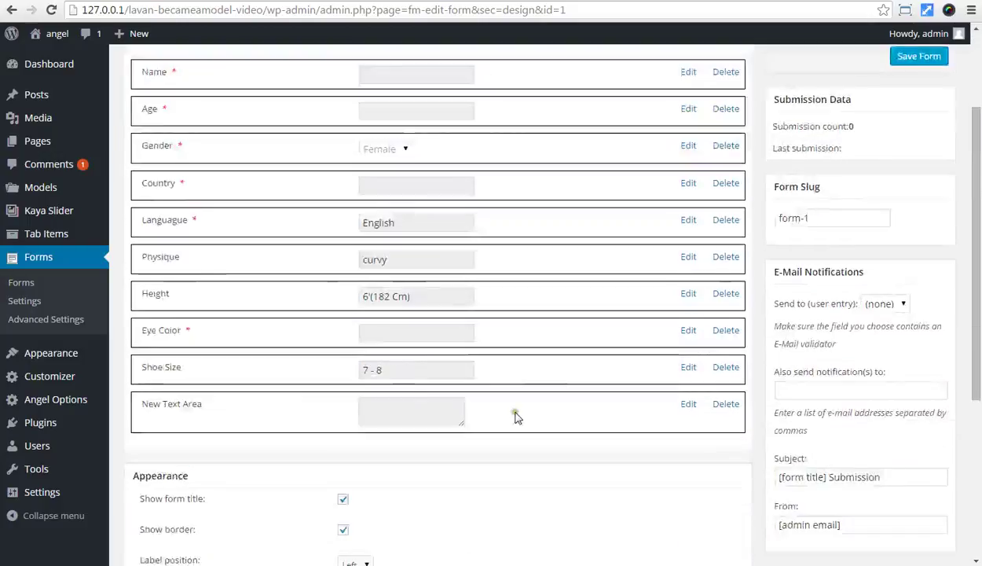
pyautogui.click(688, 403)
pyautogui.moveTo(576, 454); pyautogui.dragTo(432, 459)
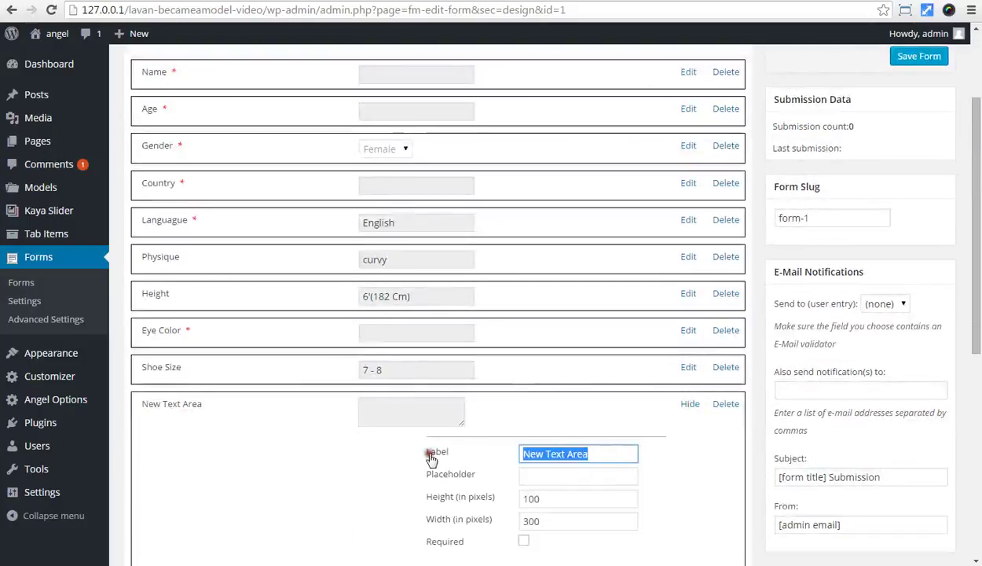
pyautogui.write('Experience')
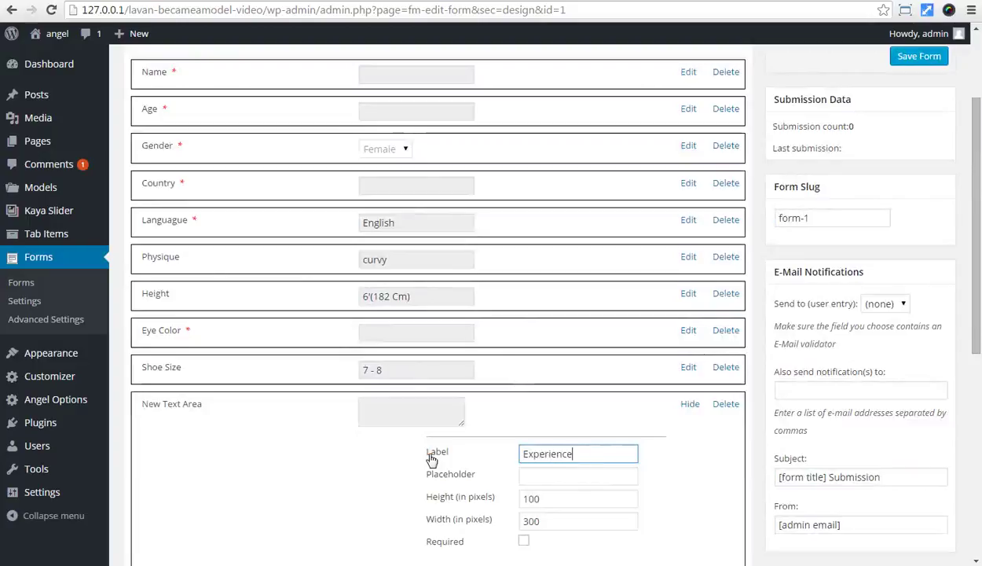
pyautogui.scroll(-1, 464, 451)
pyautogui.click(537, 430)
pyautogui.moveTo(540, 431); pyautogui.dragTo(527, 455)
pyautogui.write('5')
pyautogui.click(690, 336)
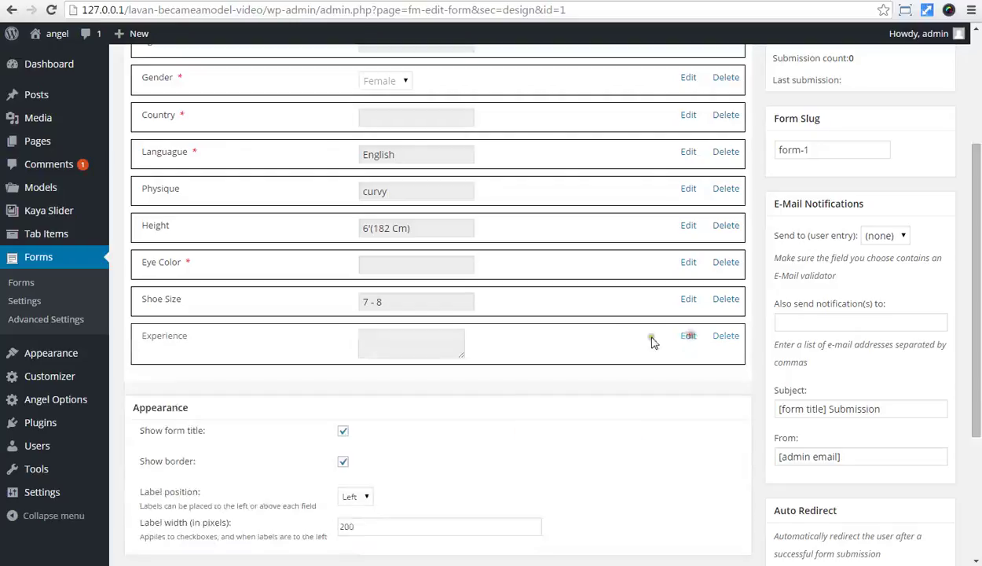
# Step: Add a text area below Experience, label it Additional Information and set its height to 150 and width to 500 pixels
pyautogui.scroll(3, 336, 292)
pyautogui.scroll(-5, 611, 445)
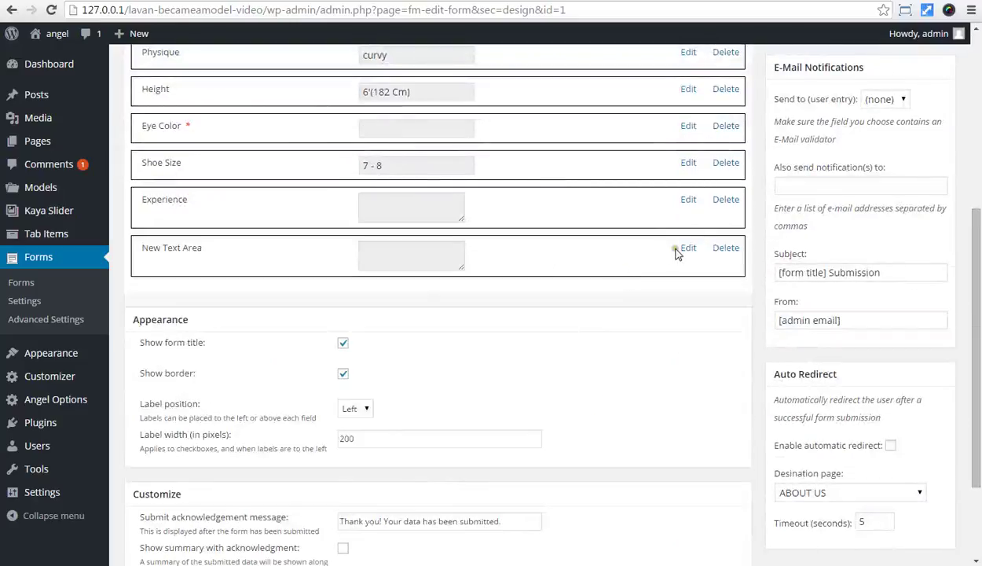
pyautogui.click(678, 247)
pyautogui.click(592, 298)
pyautogui.moveTo(592, 298); pyautogui.dragTo(472, 296)
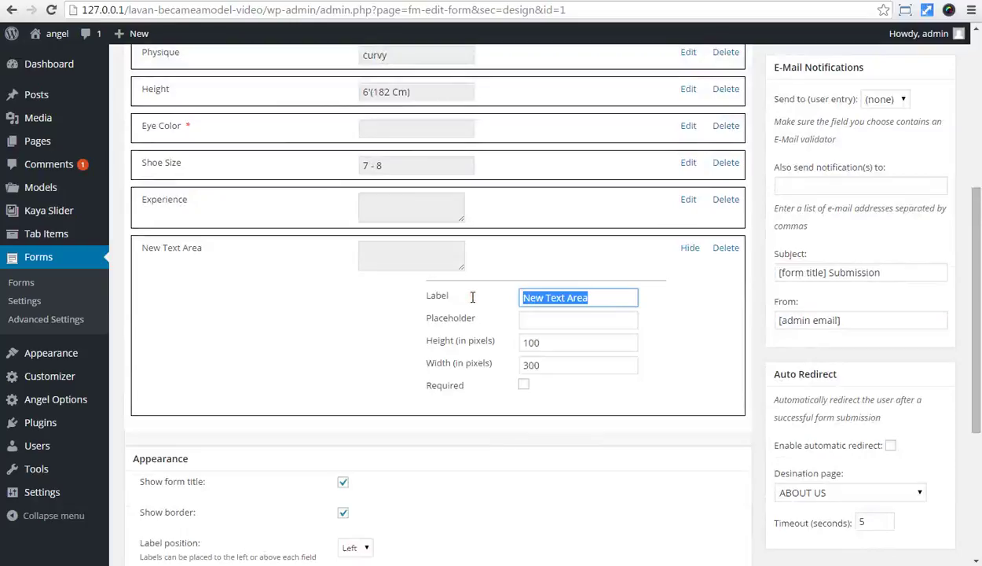
pyautogui.write('Additional Information')
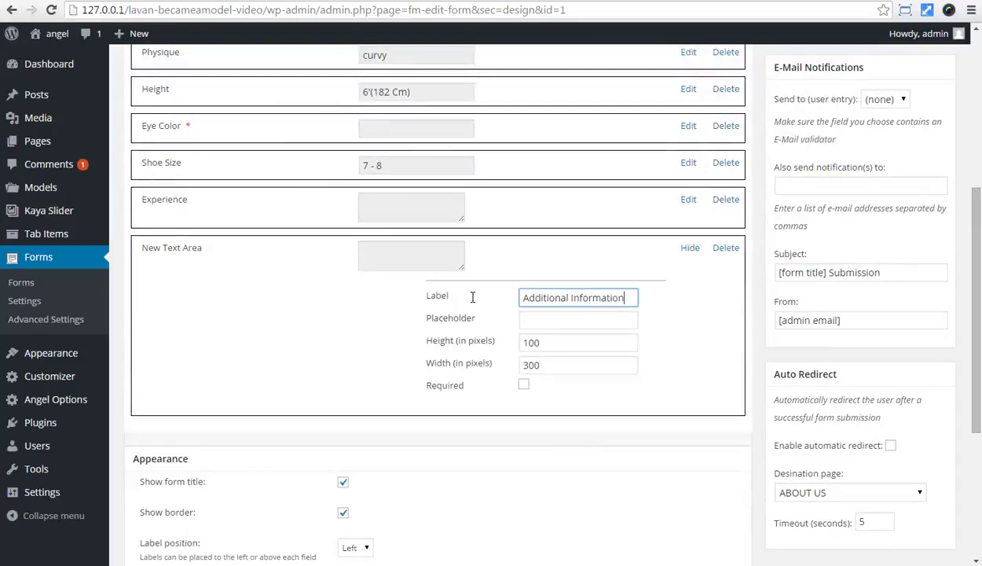
pyautogui.click(531, 342)
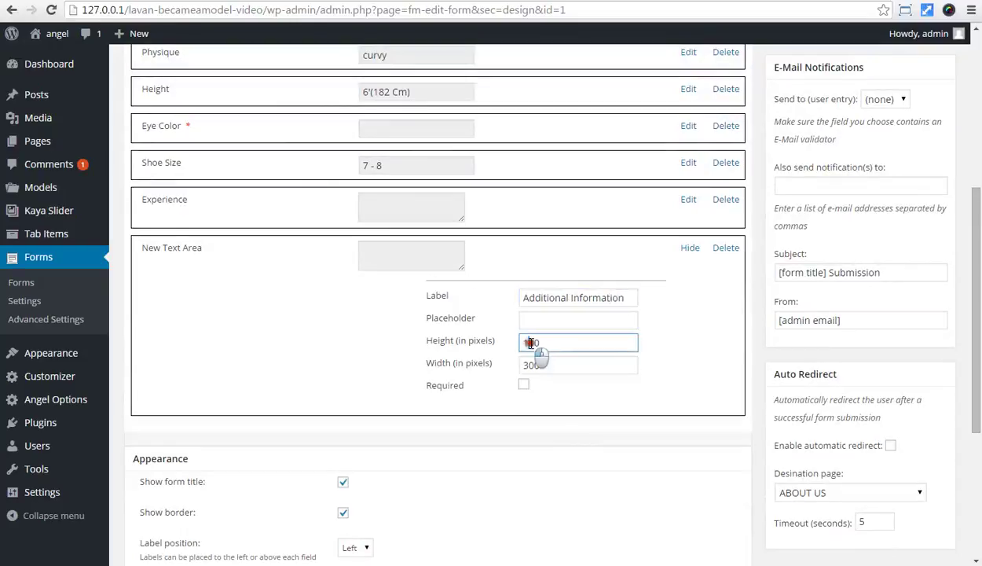
pyautogui.moveTo(540, 342); pyautogui.dragTo(525, 364)
pyautogui.click(688, 248)
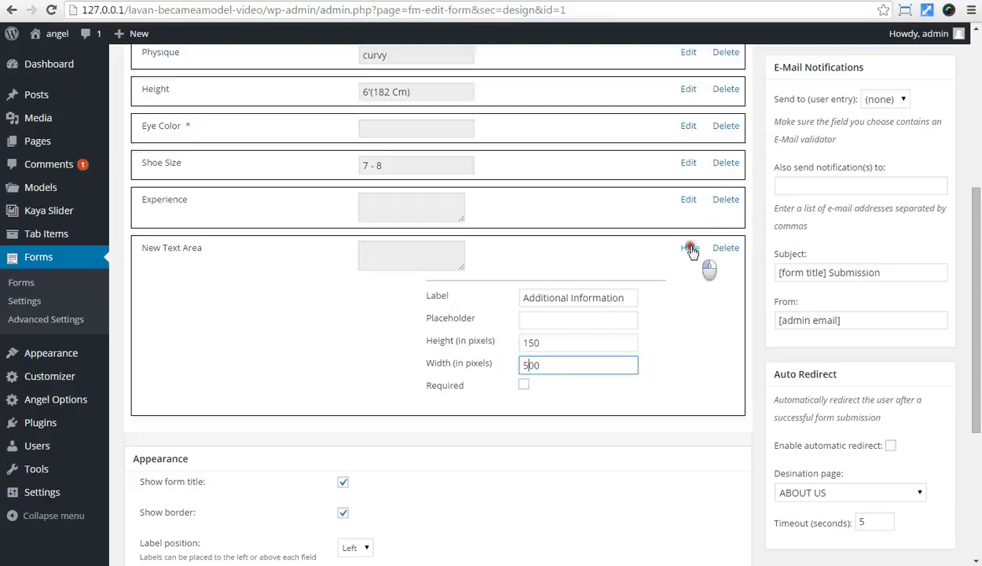
# Step: Add a file upload field below Additional Information, label it Photos Upload and copy the label text
pyautogui.scroll(5, 625, 372)
pyautogui.click(425, 172)
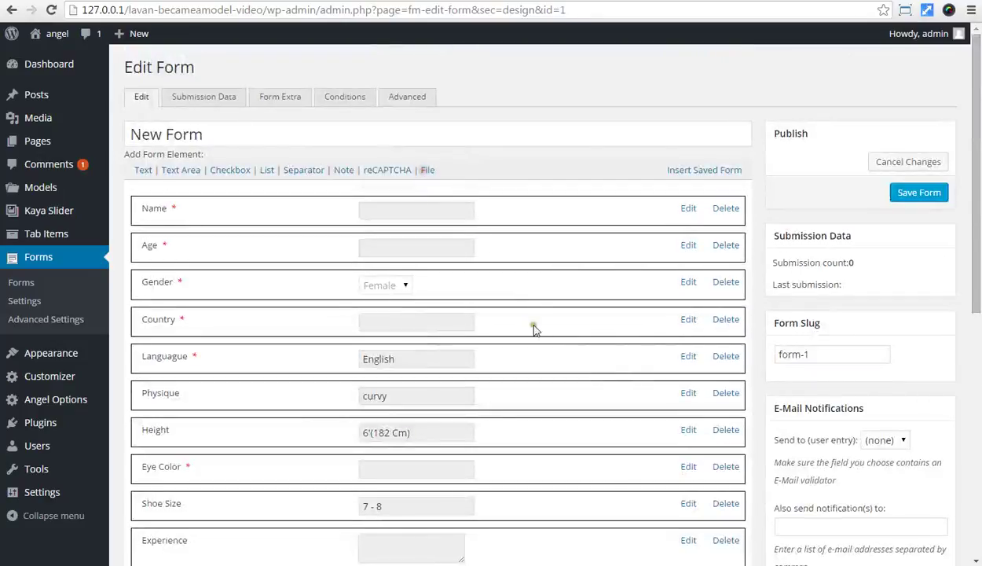
pyautogui.scroll(-4, 518, 328)
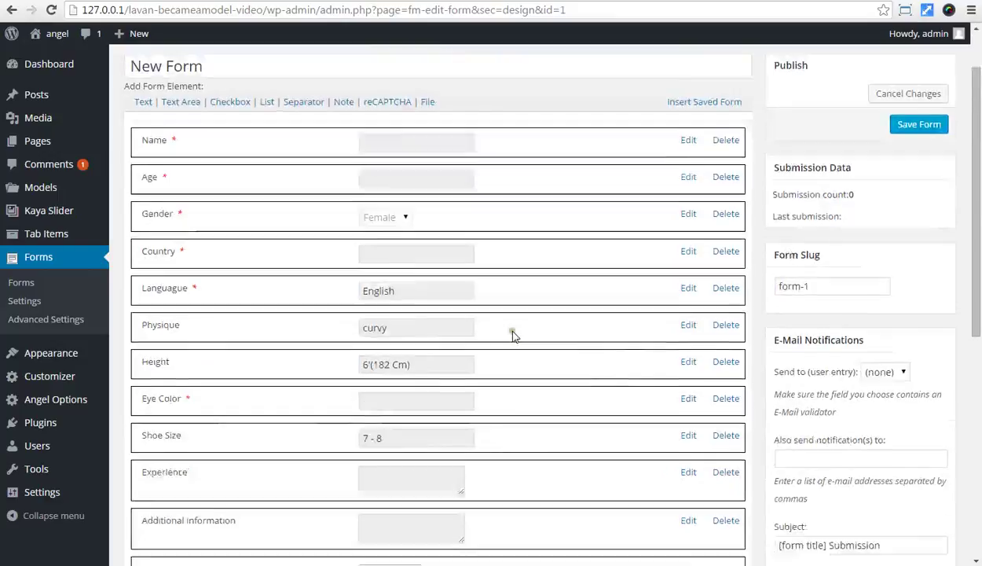
pyautogui.click(689, 365)
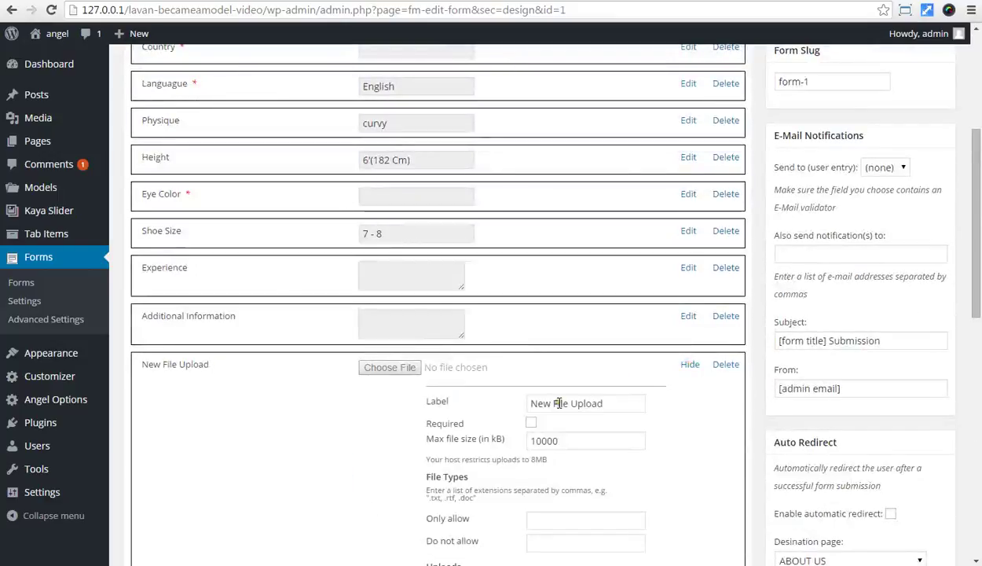
pyautogui.moveTo(572, 403); pyautogui.dragTo(531, 403)
pyautogui.write('P')
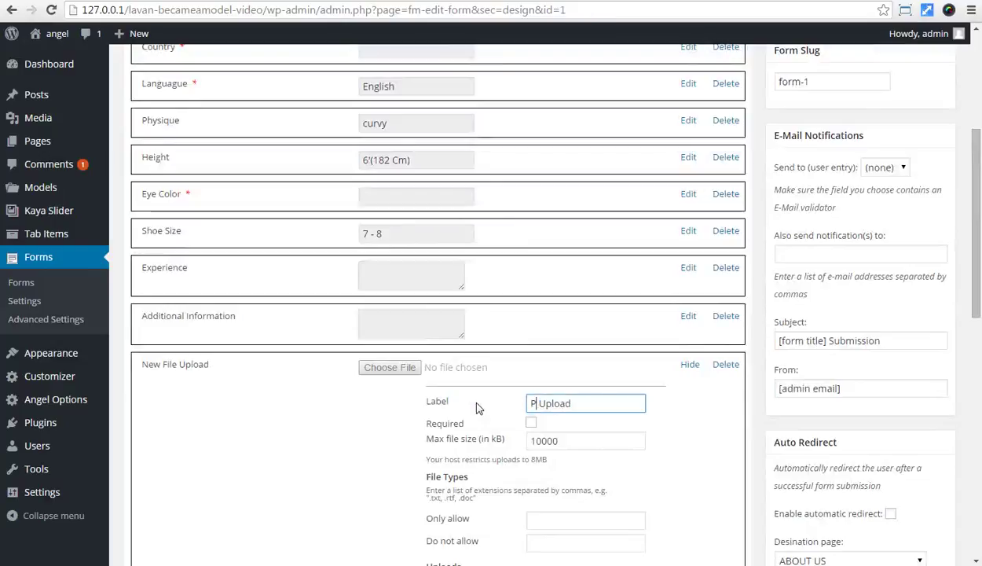
pyautogui.write('hotos')
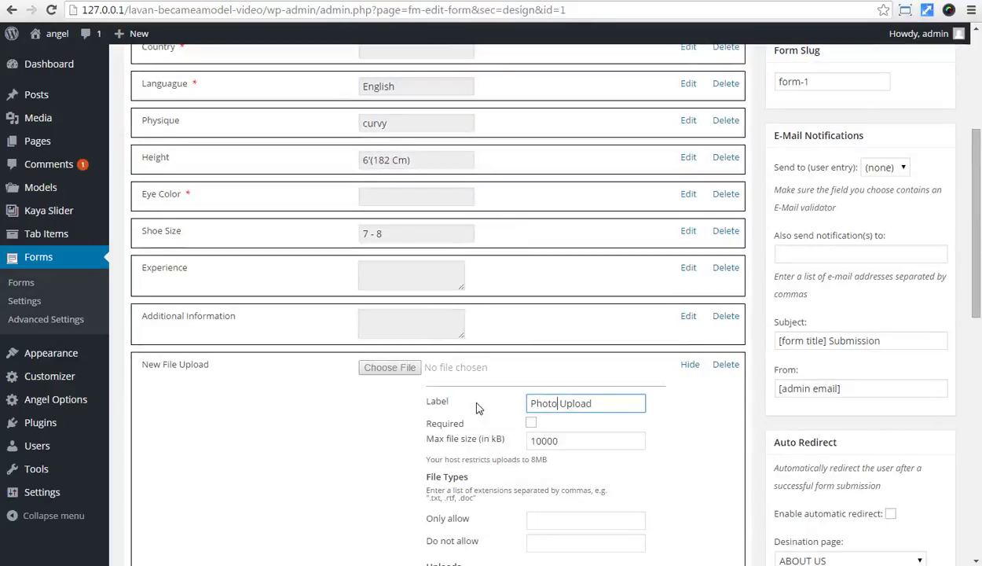
pyautogui.moveTo(631, 405); pyautogui.dragTo(522, 399)
pyautogui.hotkey('ctrl', 'c')
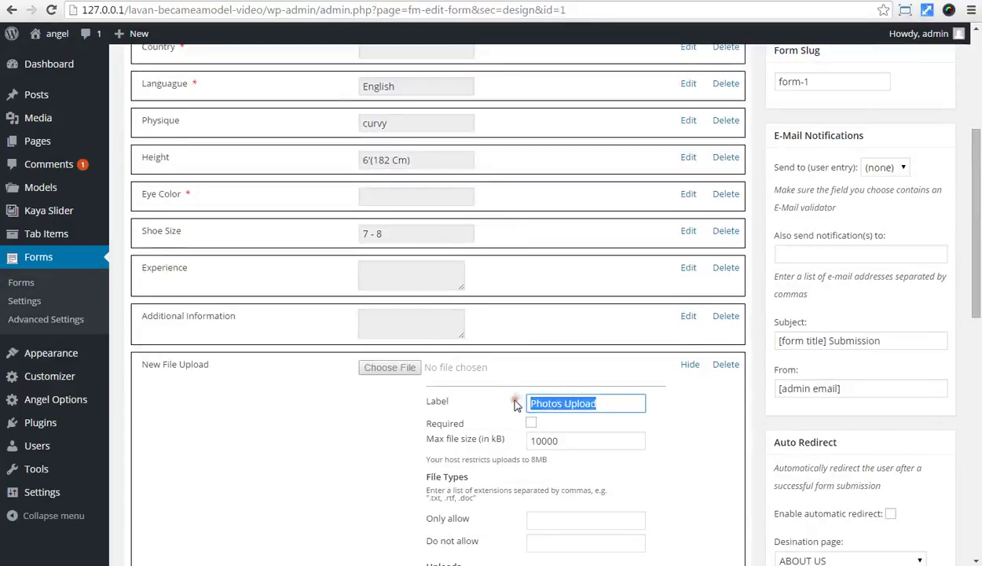
# Step: Make the Photos Upload field required and collapse its settings
pyautogui.click(531, 423)
pyautogui.scroll(-3, 597, 456)
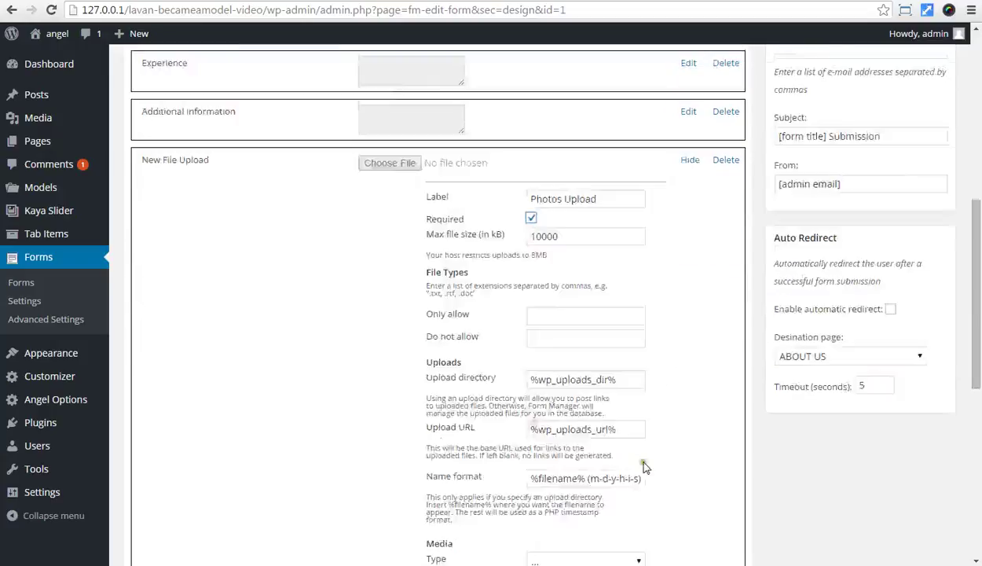
pyautogui.scroll(-2, 586, 471)
pyautogui.scroll(4, 588, 475)
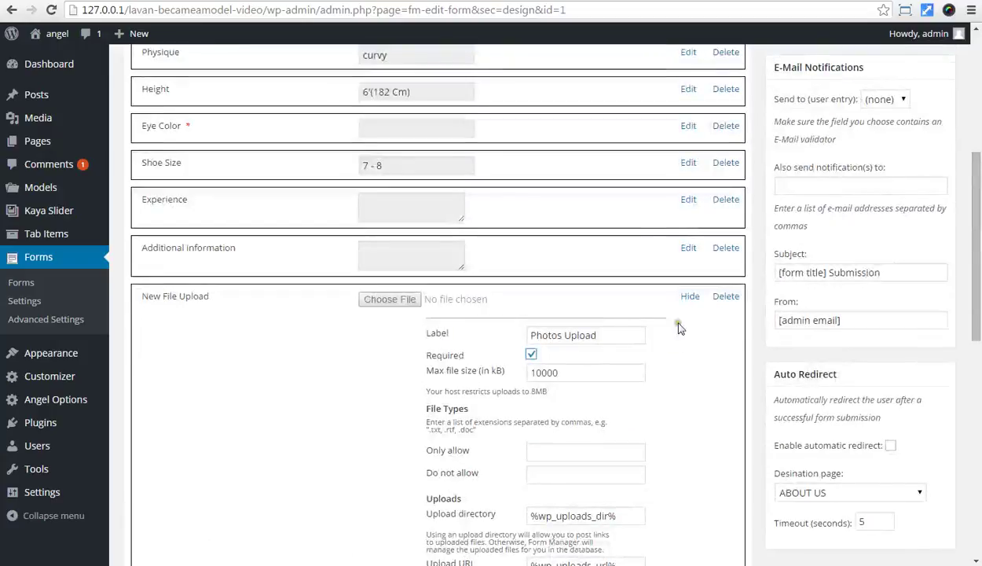
pyautogui.click(690, 297)
# Step: Add a second file upload field labelled Photos Upload, make it required and collapse its settings
pyautogui.scroll(5, 653, 321)
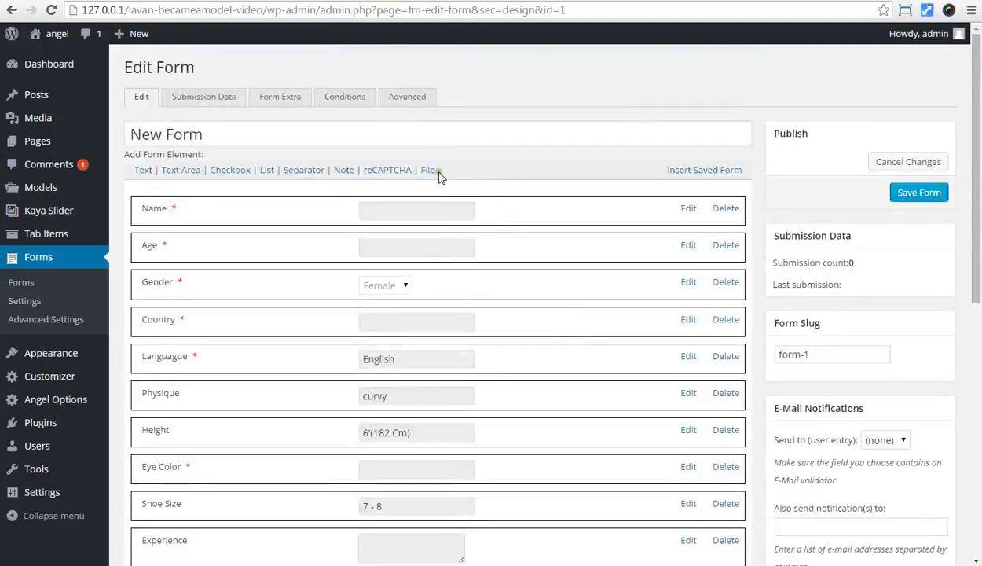
pyautogui.scroll(-6, 585, 369)
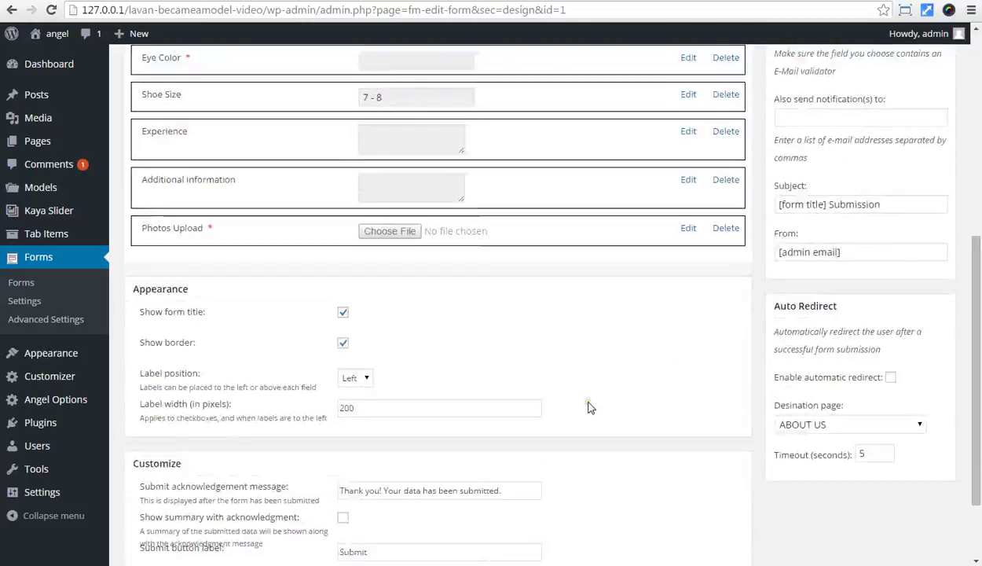
pyautogui.click(691, 266)
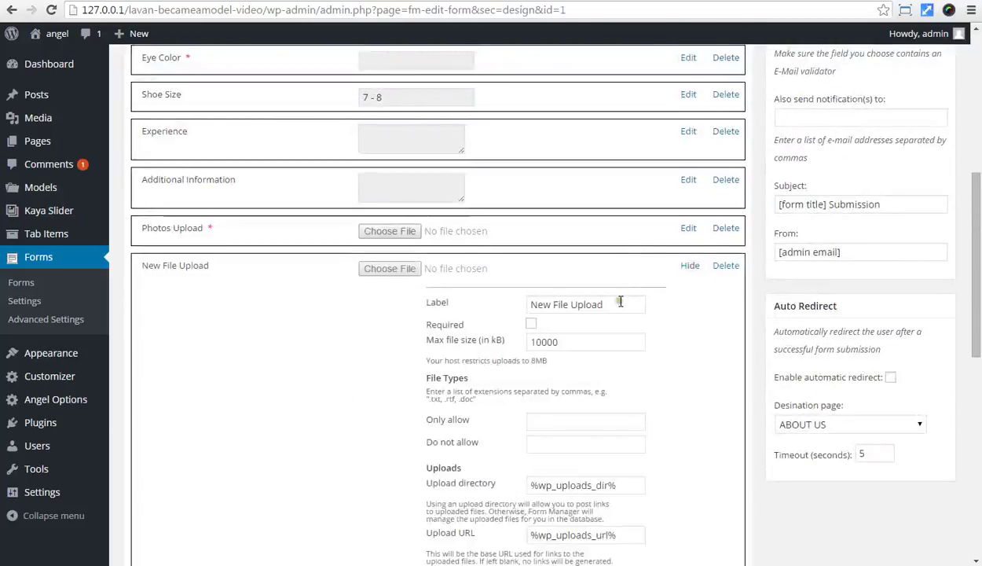
pyautogui.moveTo(618, 304); pyautogui.dragTo(491, 308)
pyautogui.write('Photos Upload')
pyautogui.click(531, 324)
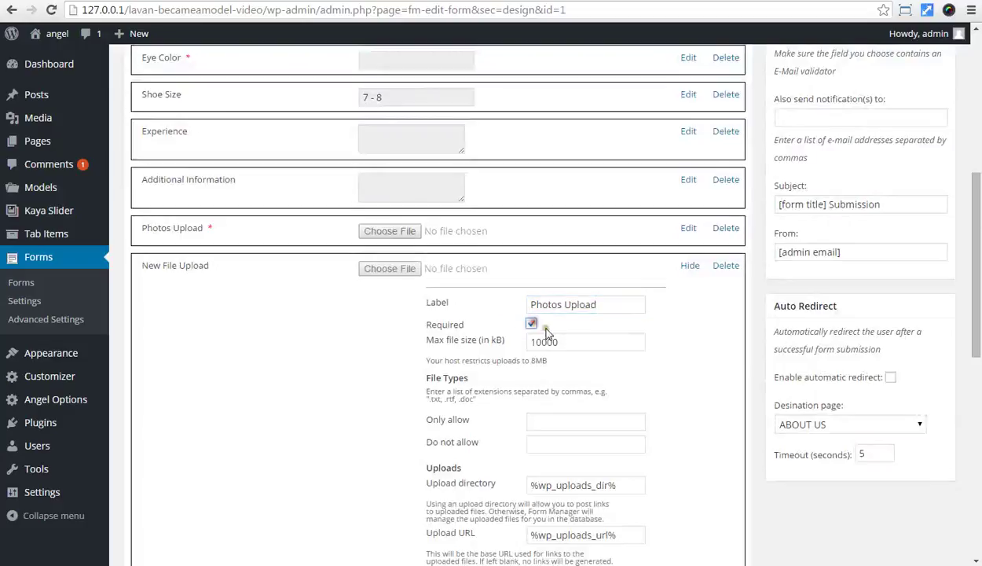
pyautogui.click(689, 265)
# Step: Add a third file upload field labelled Photos Upload, leave it optional and collapse its settings
pyautogui.scroll(6, 680, 336)
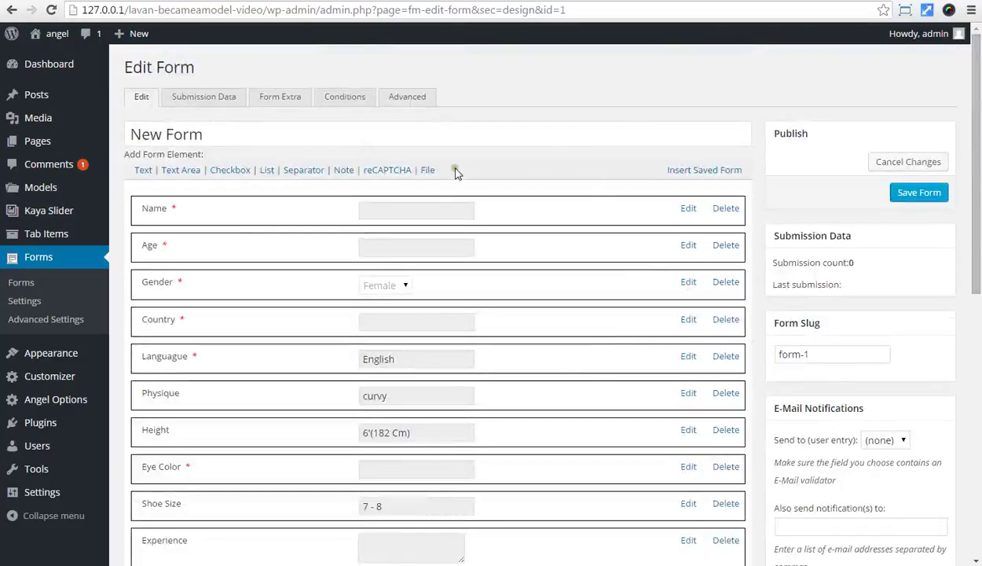
pyautogui.scroll(-1, 628, 350)
pyautogui.scroll(-5, 629, 350)
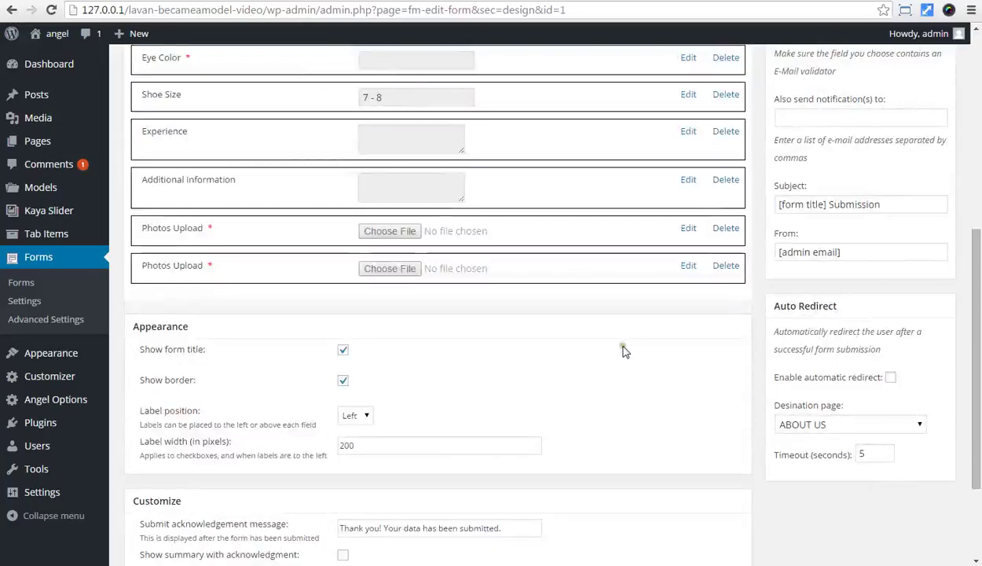
pyautogui.click(688, 305)
pyautogui.tripleClick(581, 344)
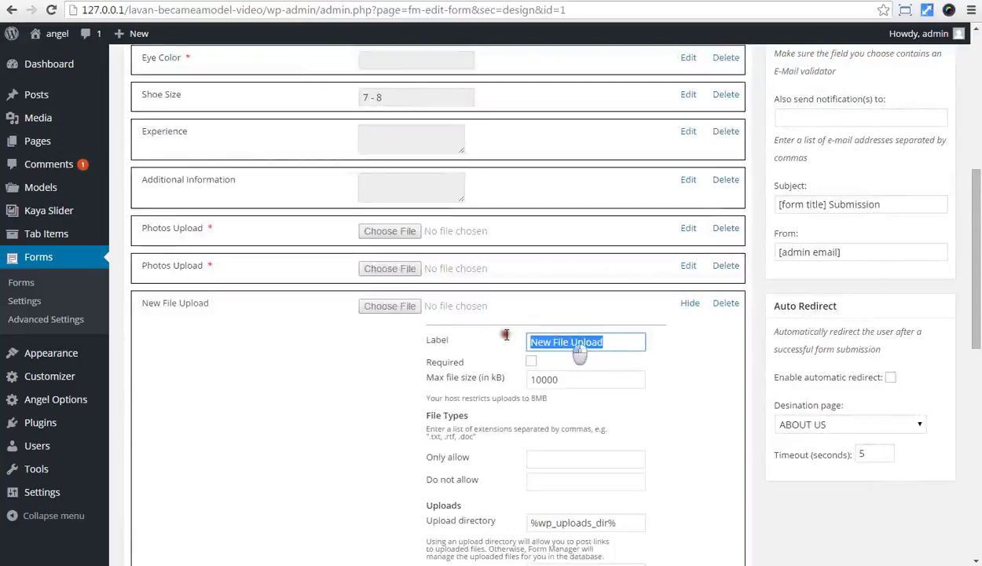
pyautogui.hotkey('ctrl', 'v')
pyautogui.click(690, 305)
# Step: Enter the recipient's e-mail address as an additional recipient of the form's submission notifications
pyautogui.scroll(1, 679, 357)
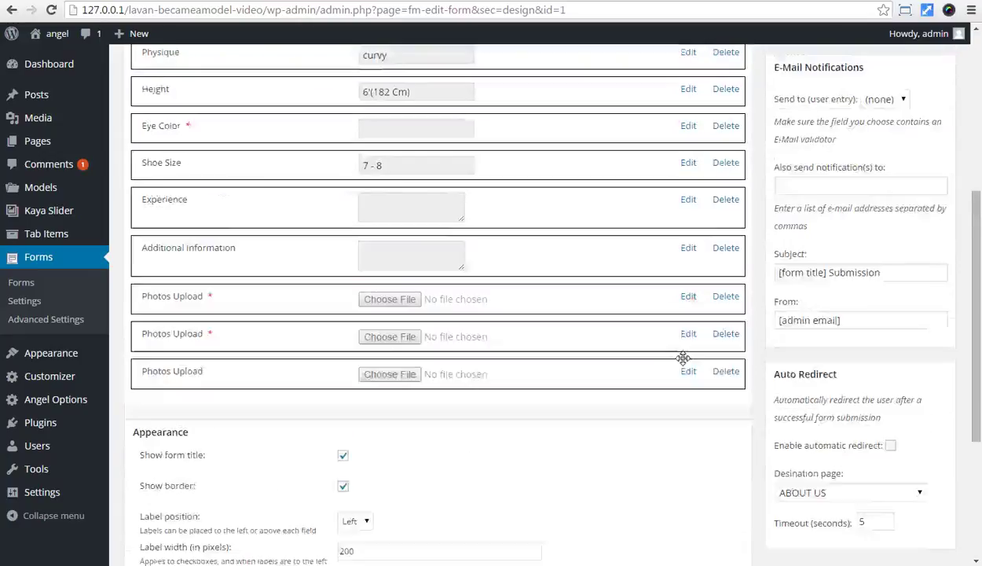
pyautogui.scroll(3, 660, 357)
pyautogui.scroll(2, 660, 357)
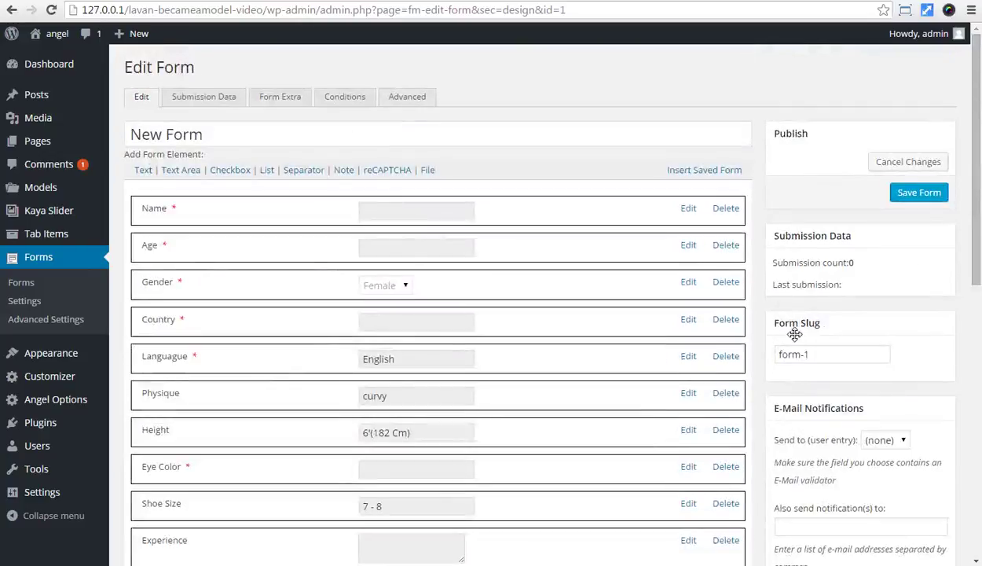
pyautogui.moveTo(813, 355); pyautogui.dragTo(748, 356)
pyautogui.scroll(-1, 802, 369)
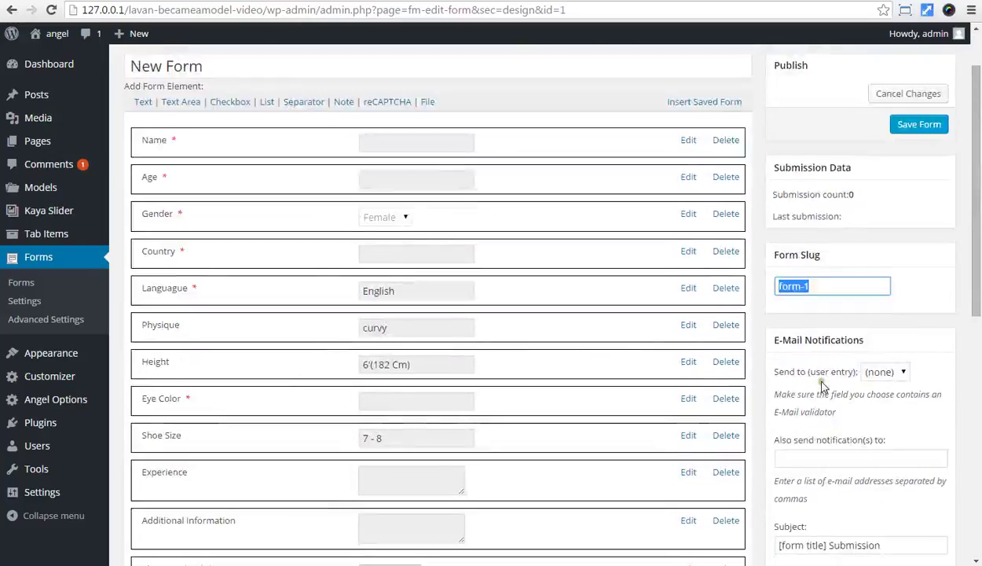
pyautogui.scroll(-1, 836, 353)
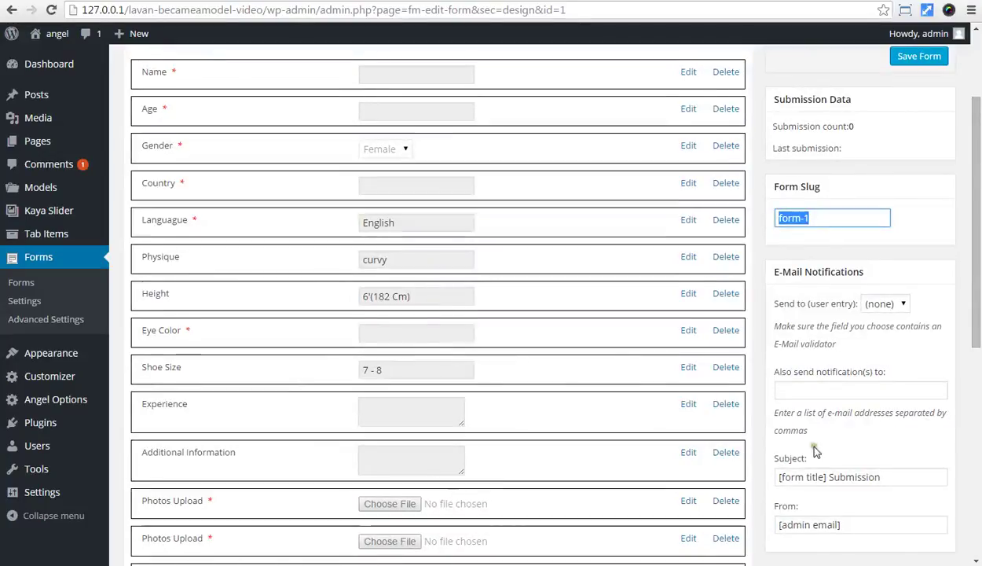
pyautogui.click(786, 390)
pyautogui.click(788, 409)
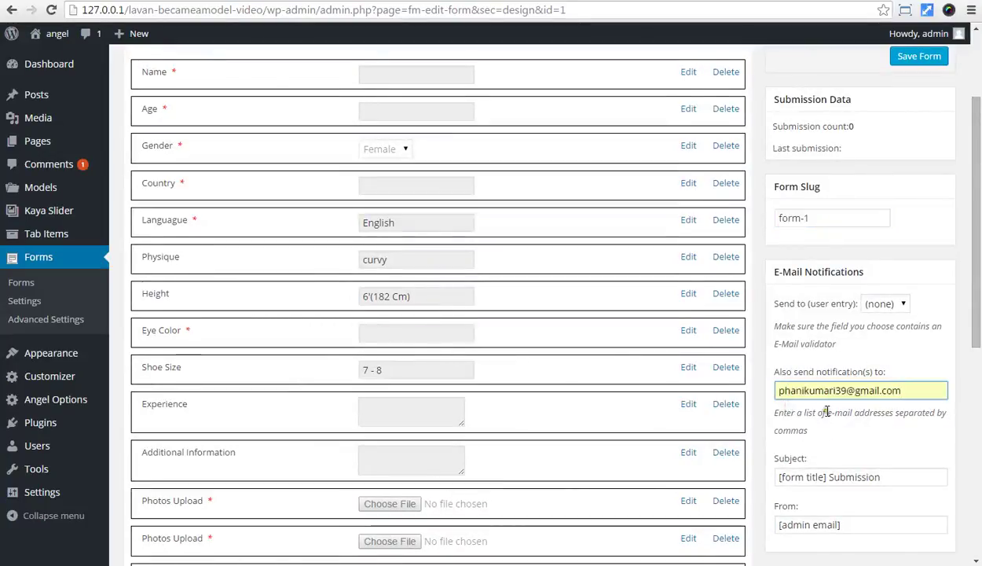
# Step: Check the form's submit acknowledgement message and submit button label, and save the form
pyautogui.scroll(-7, 759, 411)
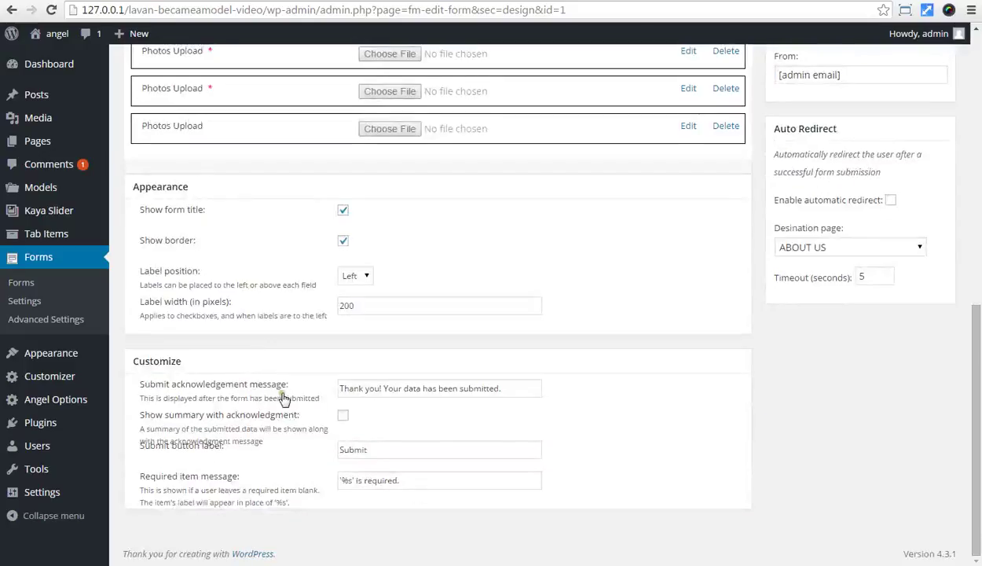
pyautogui.moveTo(499, 388); pyautogui.dragTo(311, 386)
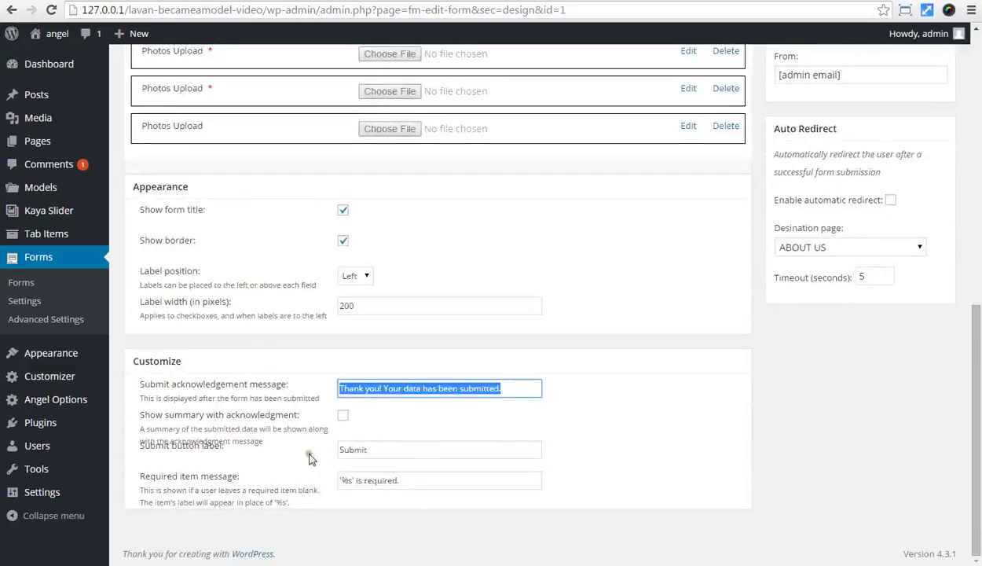
pyautogui.moveTo(323, 450); pyautogui.dragTo(408, 472)
pyautogui.scroll(7, 733, 372)
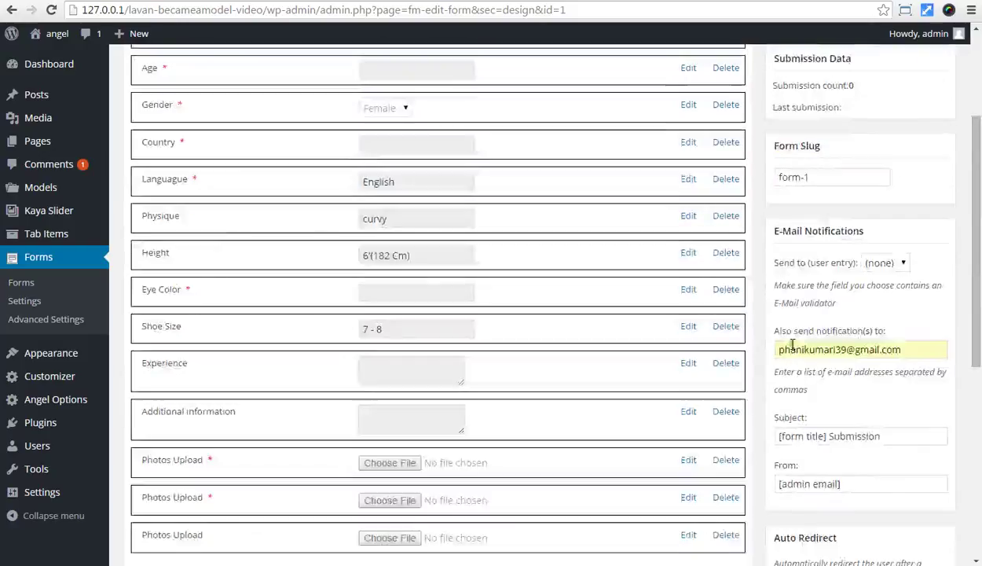
pyautogui.click(921, 194)
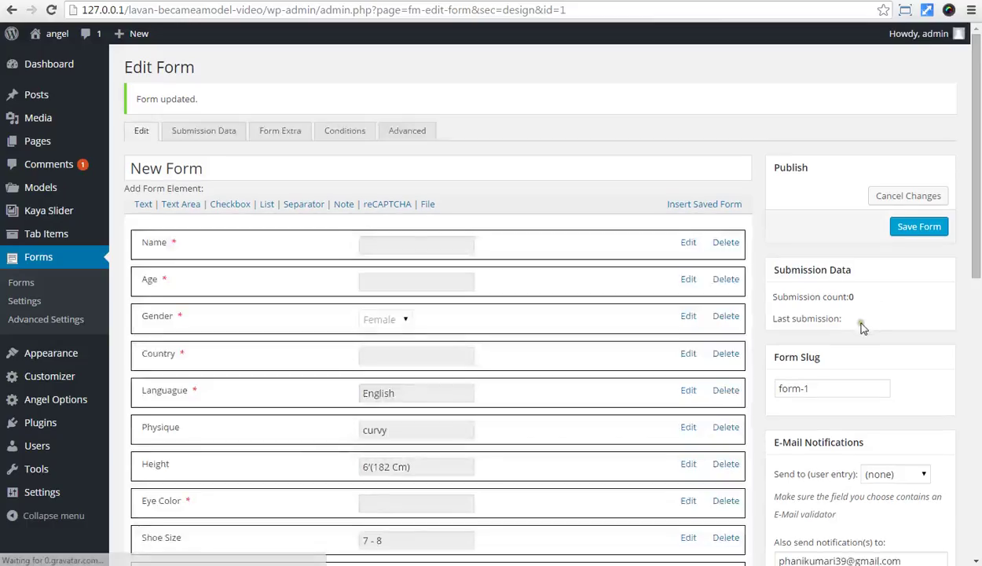
# Step: Create a new page in a separate tab, titled Become A Model, with the Full Width Page template
pyautogui.moveTo(39, 141)
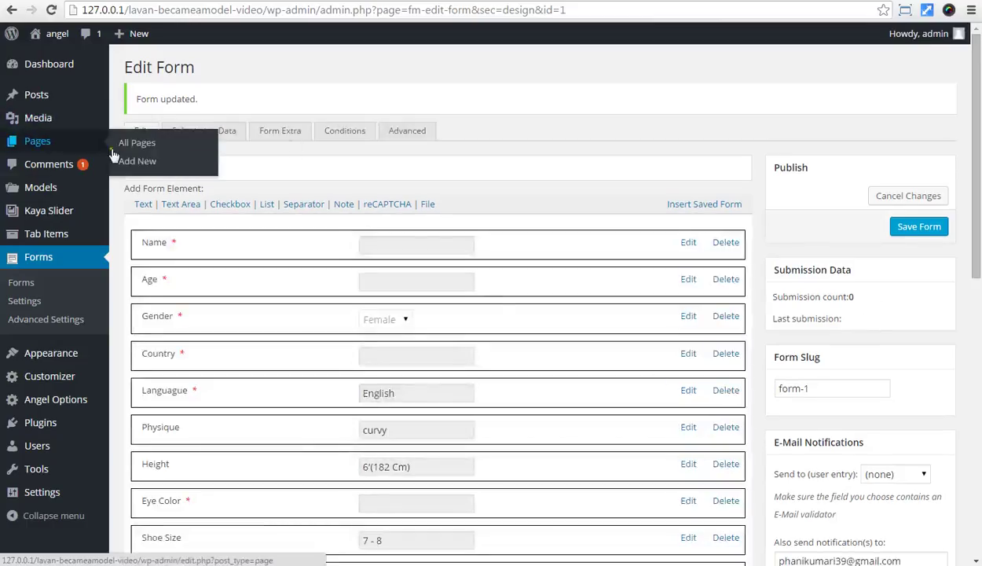
pyautogui.rightClick(144, 165)
pyautogui.click(182, 187)
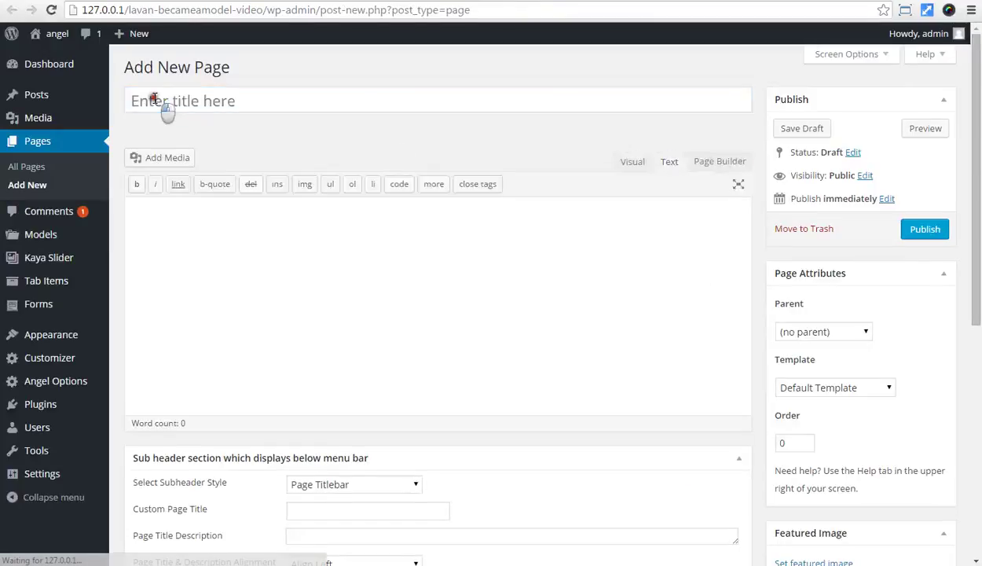
pyautogui.click(157, 100)
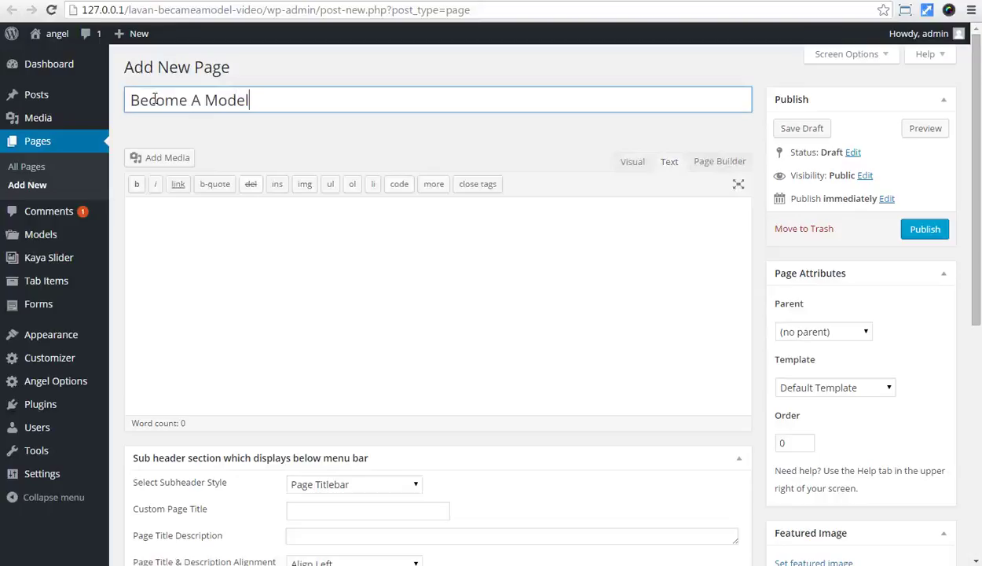
pyautogui.click(840, 386)
pyautogui.click(811, 418)
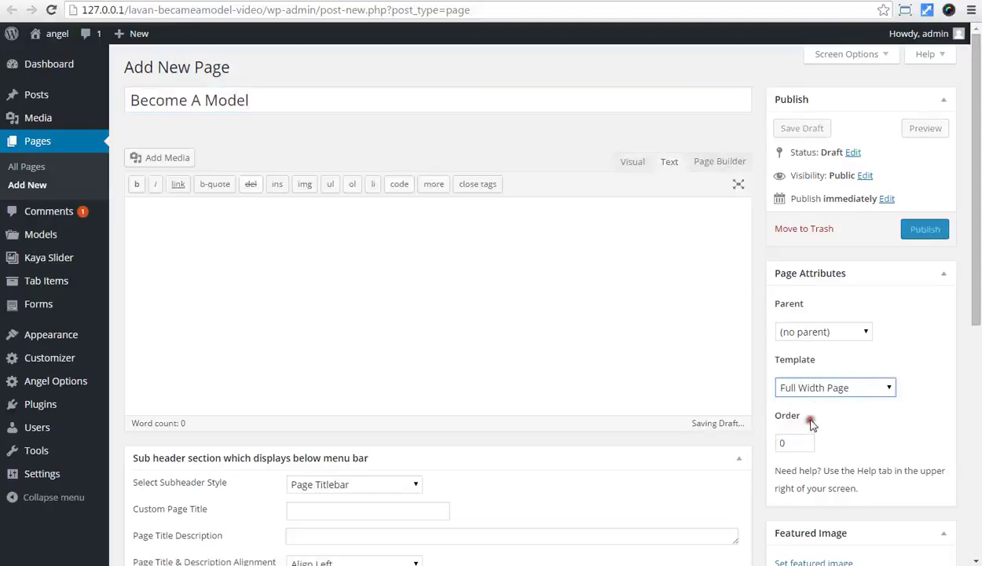
# Step: Insert the shortcode [form form-1] in the page content, using the saved form's slug, and publish the page
pyautogui.click(168, 212)
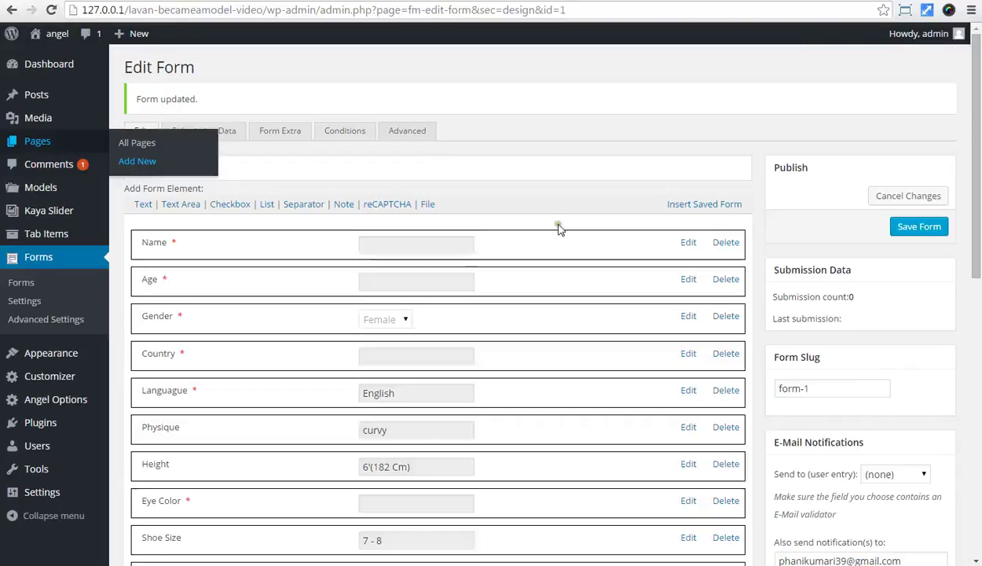
pyautogui.moveTo(819, 388); pyautogui.dragTo(766, 388)
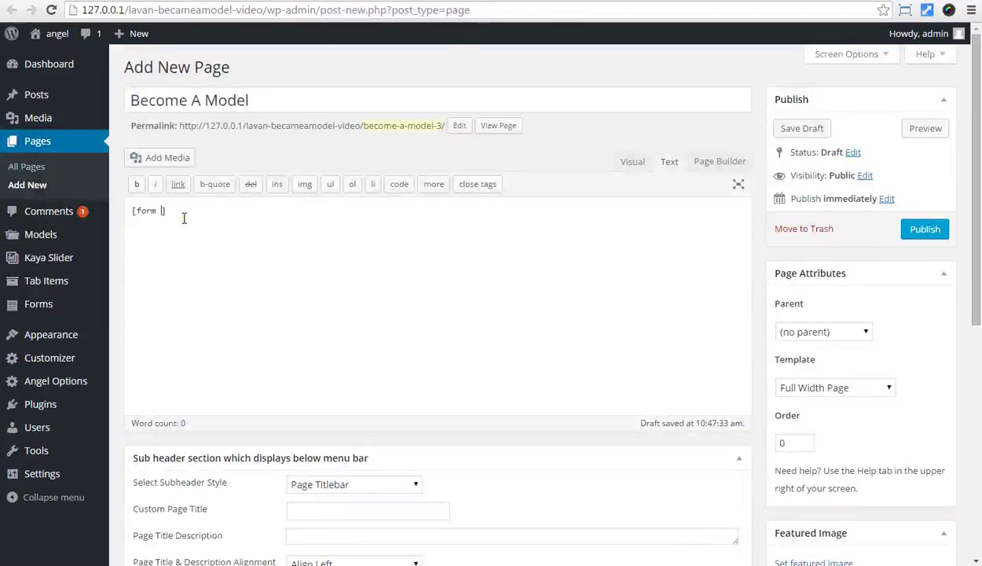
pyautogui.write('form-1')
pyautogui.click(921, 229)
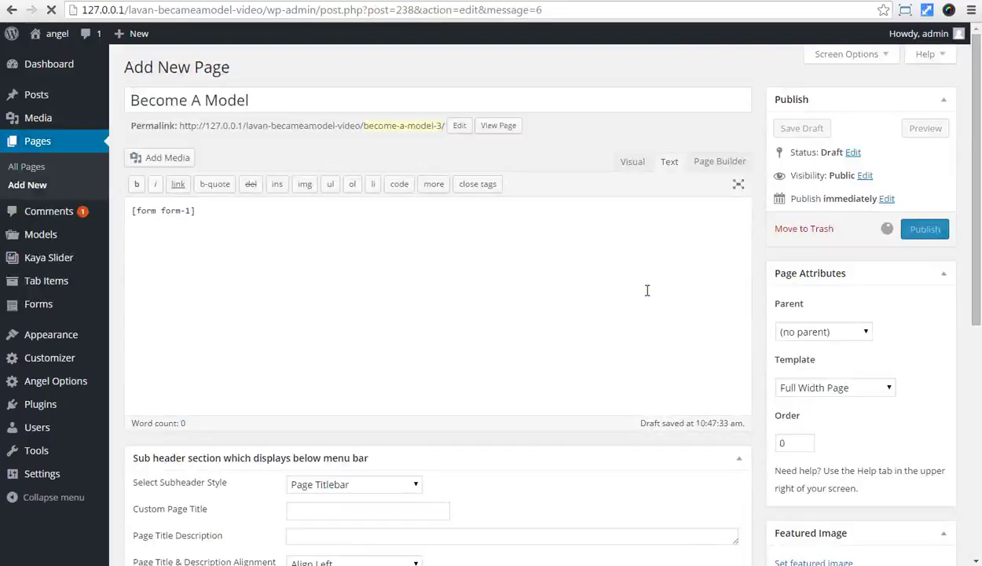
# Step: Open the published Become A Model page in a new tab and look over its application form
pyautogui.rightClick(499, 173)
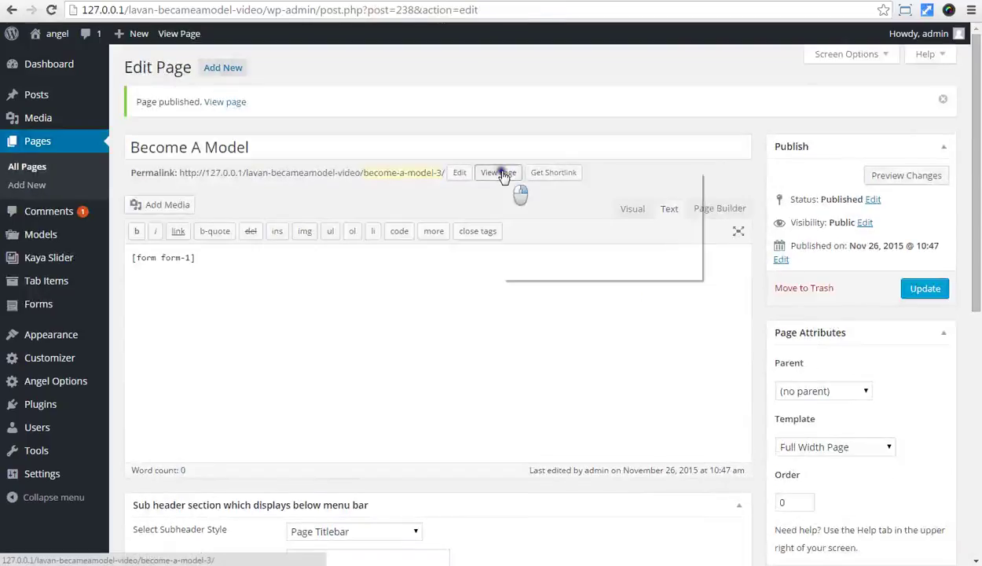
pyautogui.click(525, 184)
pyautogui.hotkey('ctrl', 'Tab')
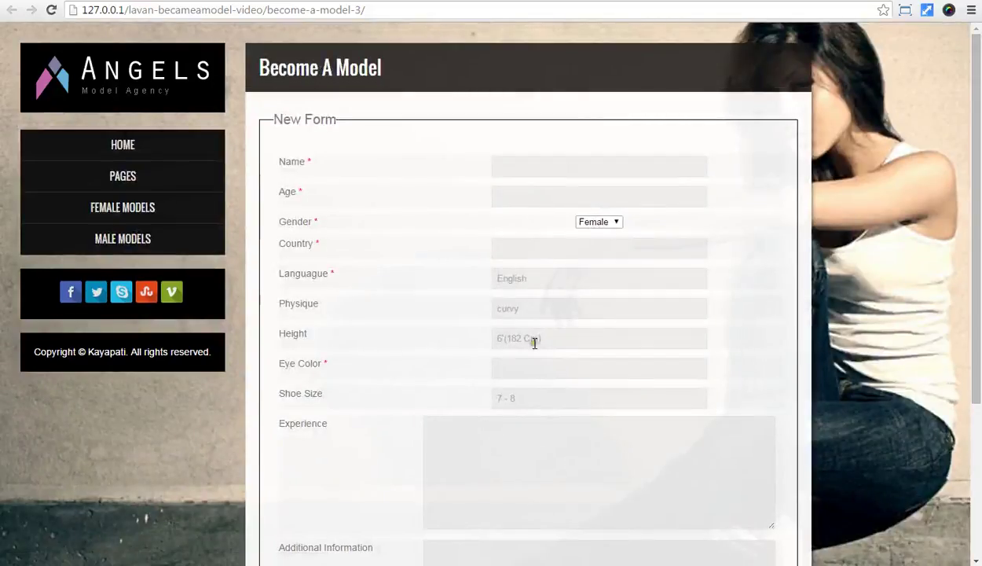
pyautogui.scroll(-3, 802, 373)
pyautogui.scroll(3, 762, 377)
# Step: Fill in the applicant's name, age 21, gender Male, country India, language English and physique curvy
pyautogui.click(503, 164)
pyautogui.click(505, 190)
pyautogui.write('21')
pyautogui.click(597, 220)
pyautogui.click(594, 258)
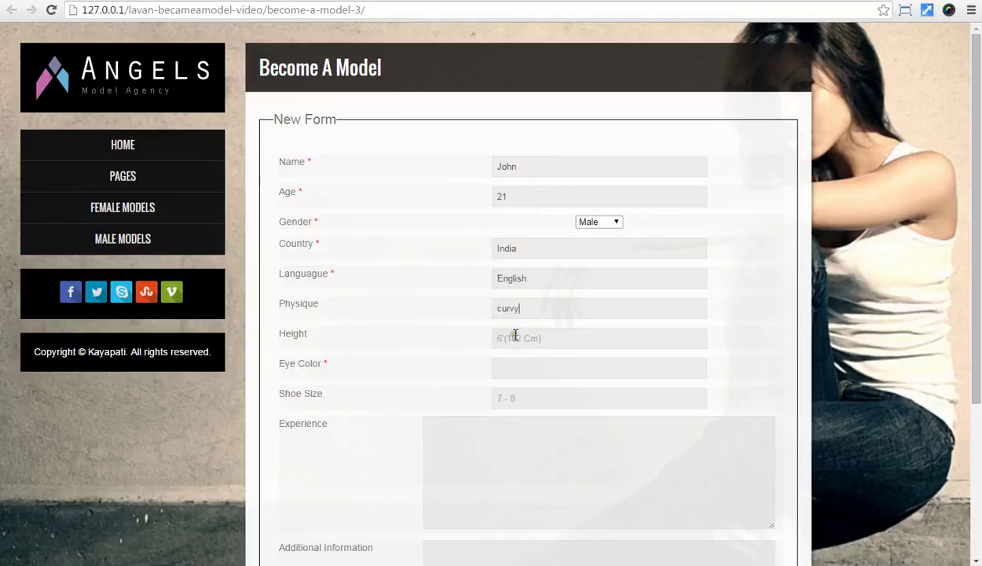
# Step: Fill in height 6'(182 Cm), eye color Black, shoe size 7 and experience 1 year in the application form
pyautogui.click(515, 331)
pyautogui.write("6'(182 Cm")
pyautogui.click(534, 367)
pyautogui.click(508, 399)
pyautogui.scroll(-3, 512, 389)
pyautogui.click(454, 223)
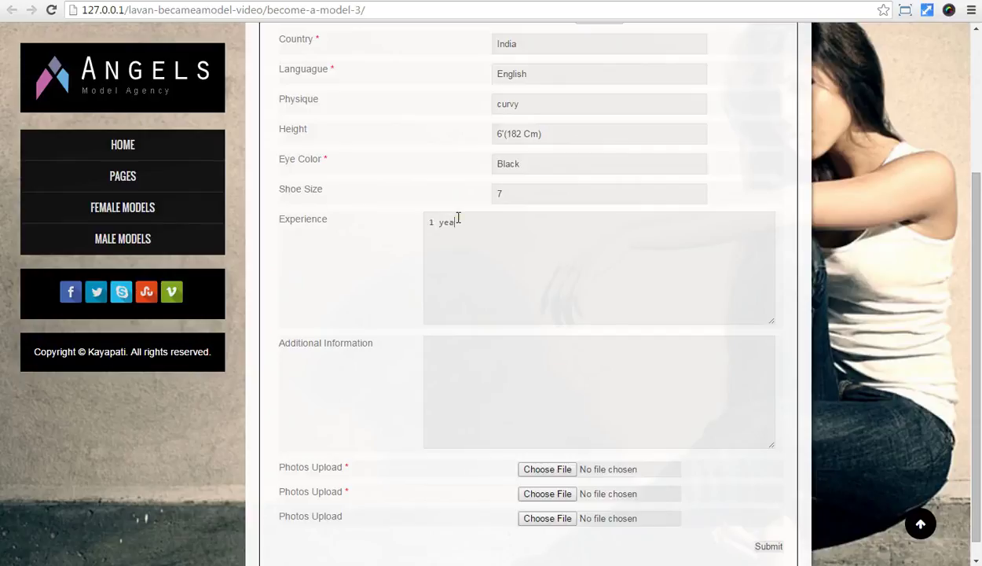
# Step: Attach IMG_08-480x700 from the angelimages folder as the first required photo
pyautogui.scroll(-1, 571, 191)
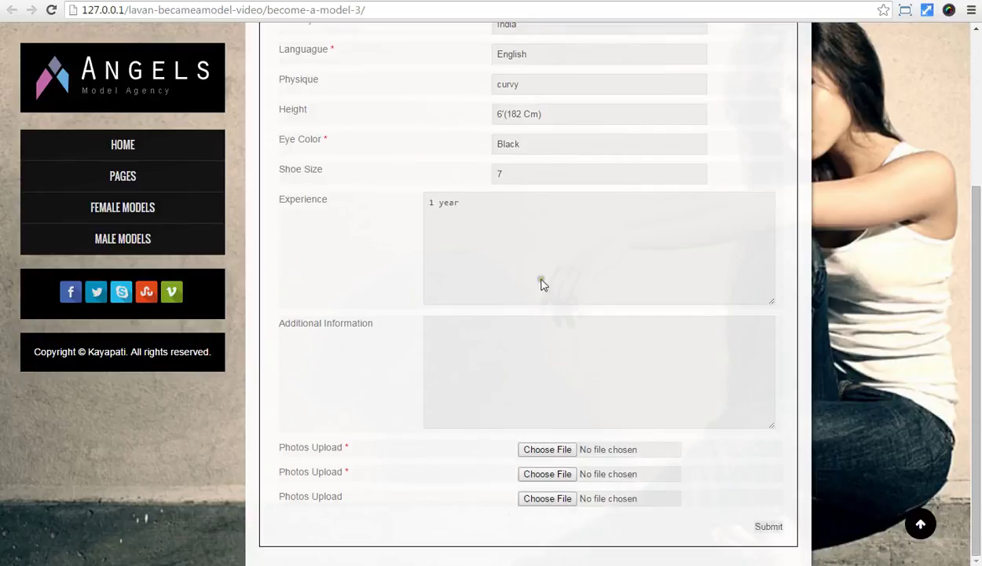
pyautogui.click(544, 450)
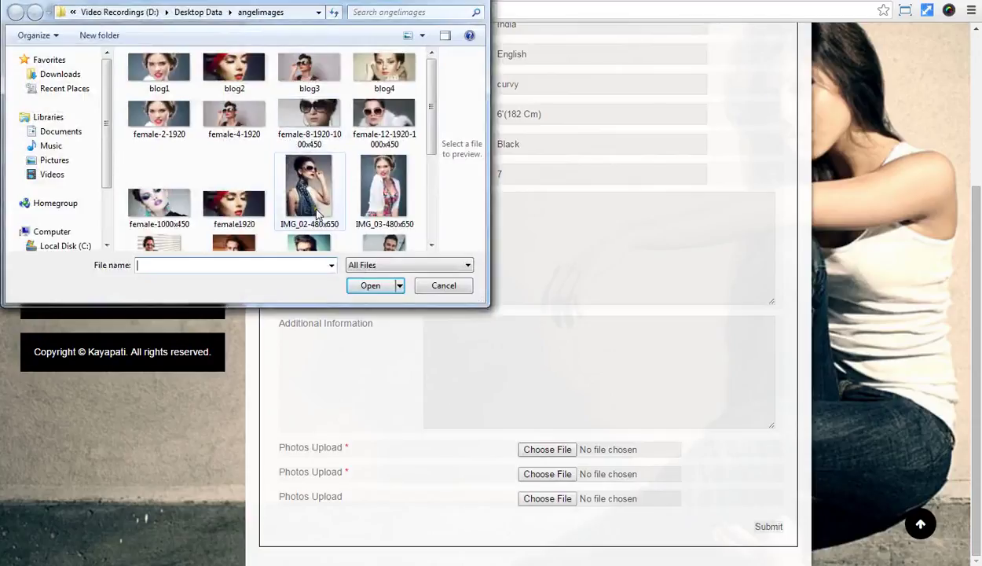
pyautogui.scroll(-2, 301, 223)
pyautogui.click(249, 236)
pyautogui.click(370, 286)
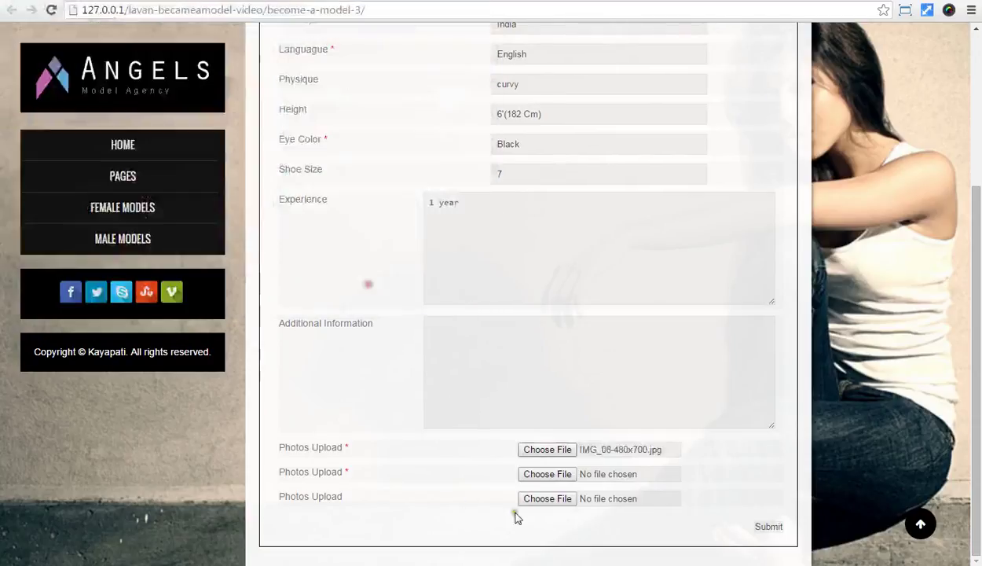
# Step: Attach IMG_09-480x700 as the second required photo
pyautogui.click(532, 475)
pyautogui.click(384, 227)
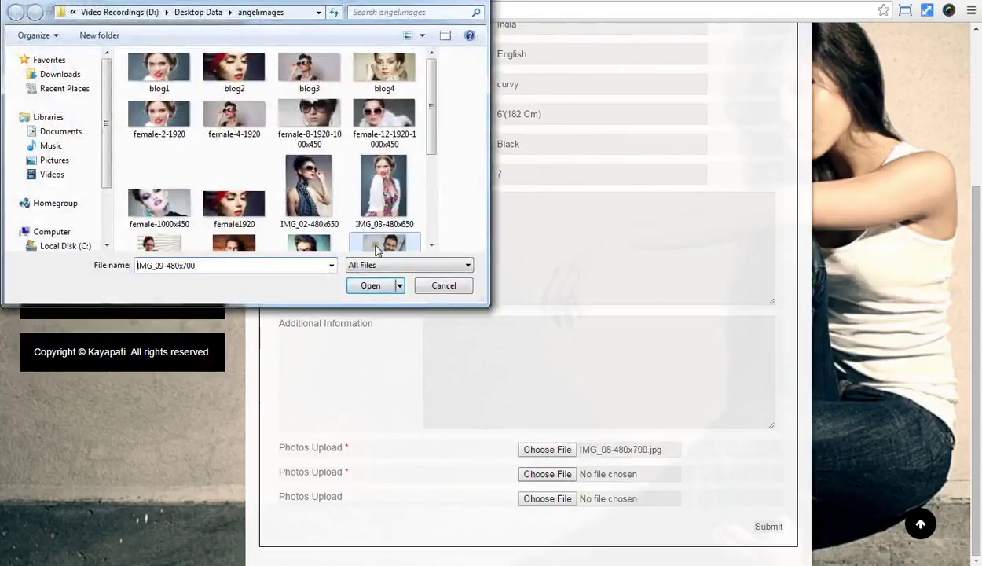
pyautogui.scroll(-3, 385, 235)
pyautogui.click(363, 285)
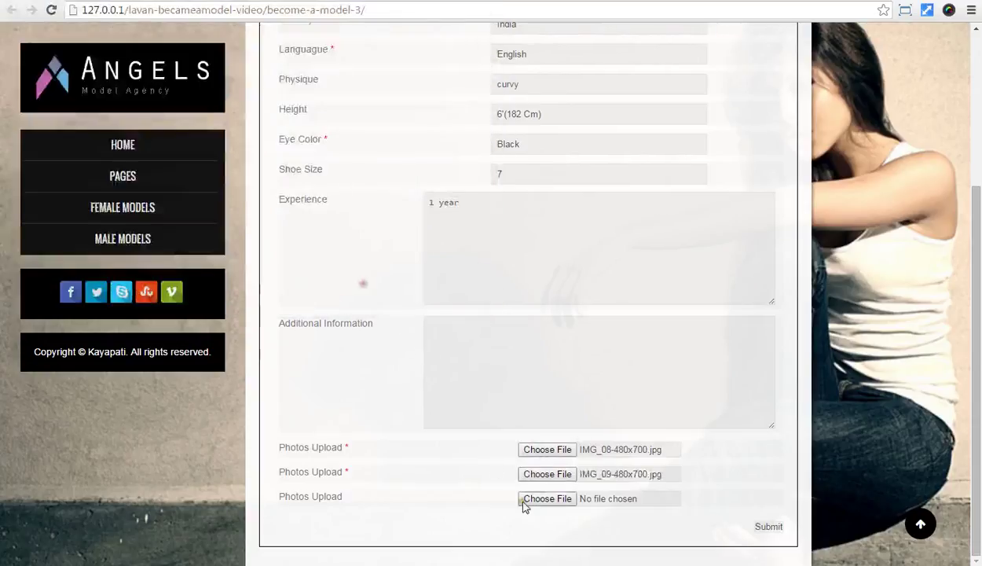
# Step: Attach IMG_12-480x700 as the third, optional photo
pyautogui.click(542, 500)
pyautogui.click(308, 192)
pyautogui.scroll(-5, 291, 173)
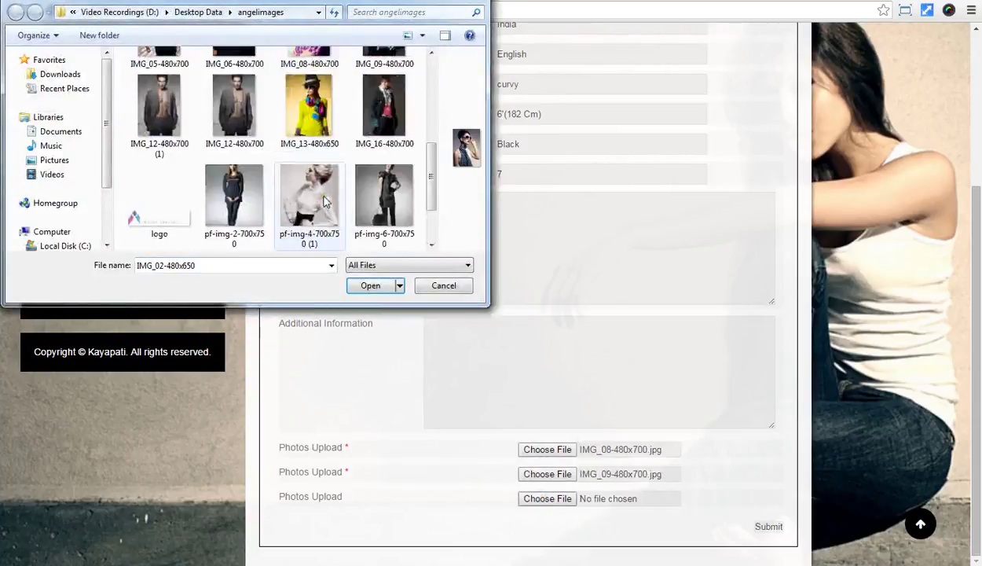
pyautogui.click(234, 106)
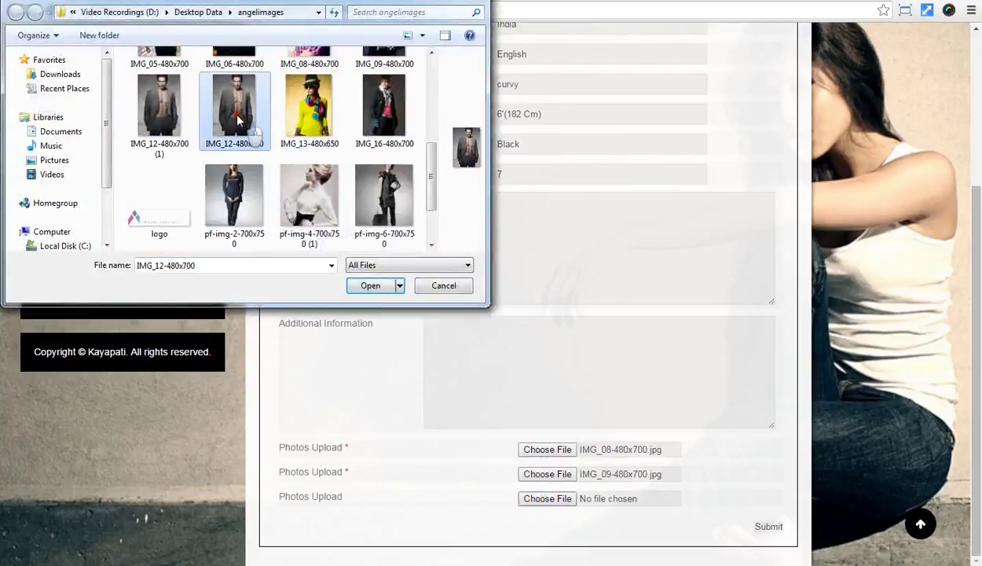
pyautogui.click(371, 284)
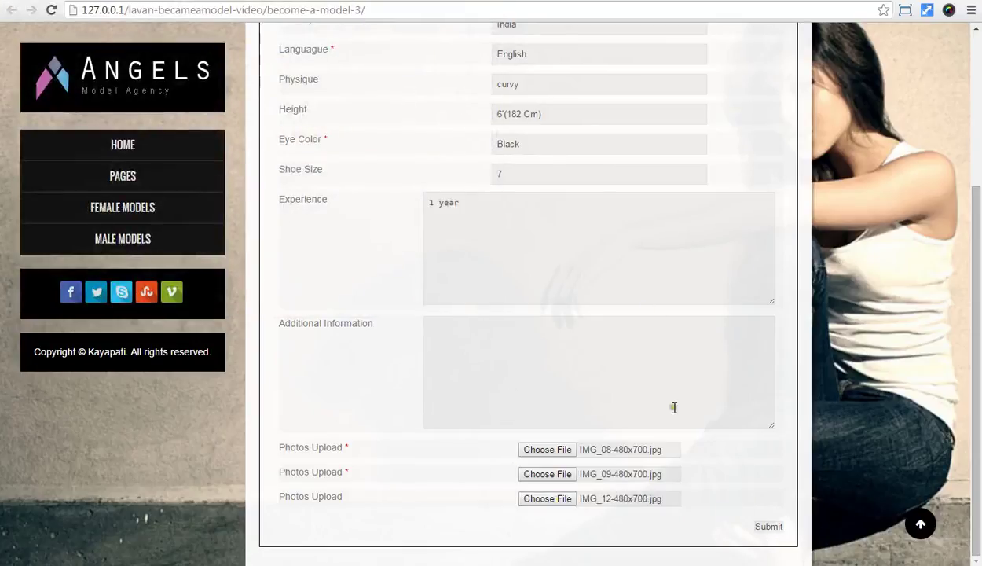
# Step: Check the completed application, submit it and highlight the response text on the page
pyautogui.scroll(3, 674, 406)
pyautogui.scroll(-3, 534, 476)
pyautogui.click(763, 528)
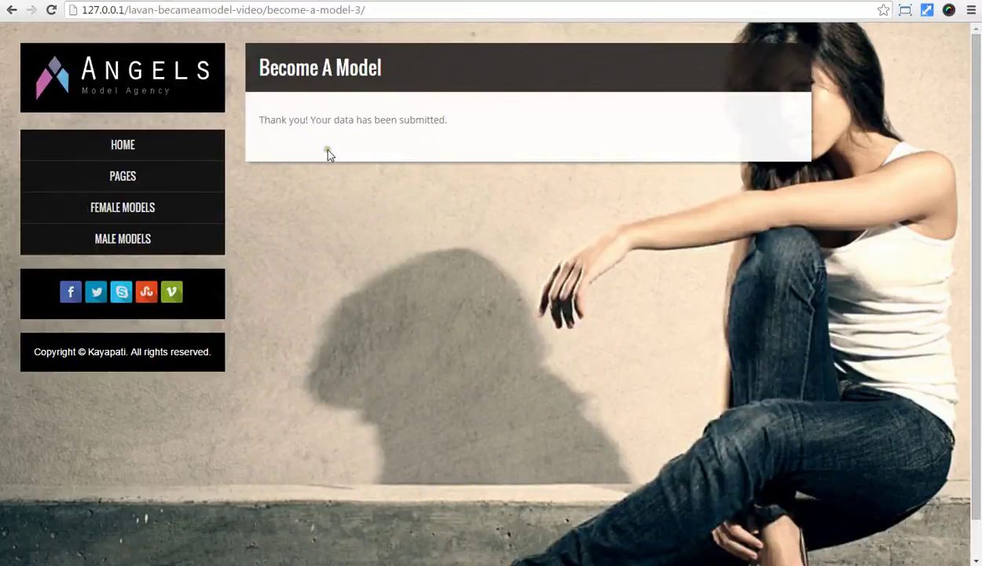
pyautogui.tripleClick(456, 121)
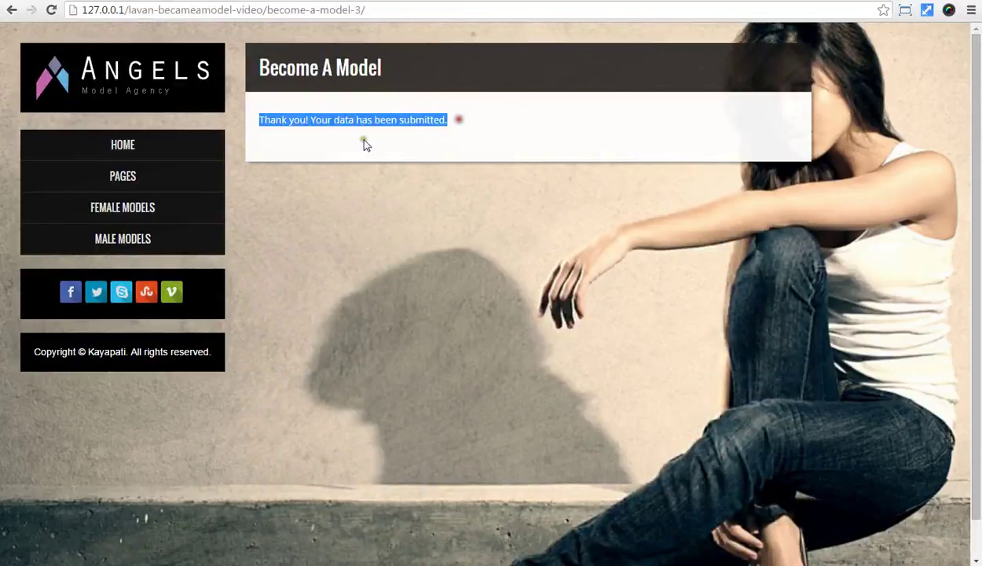
# Step: Switch back to the form editor and highlight the recipient address in the e-mail notification settings
pyautogui.click(431, 5)
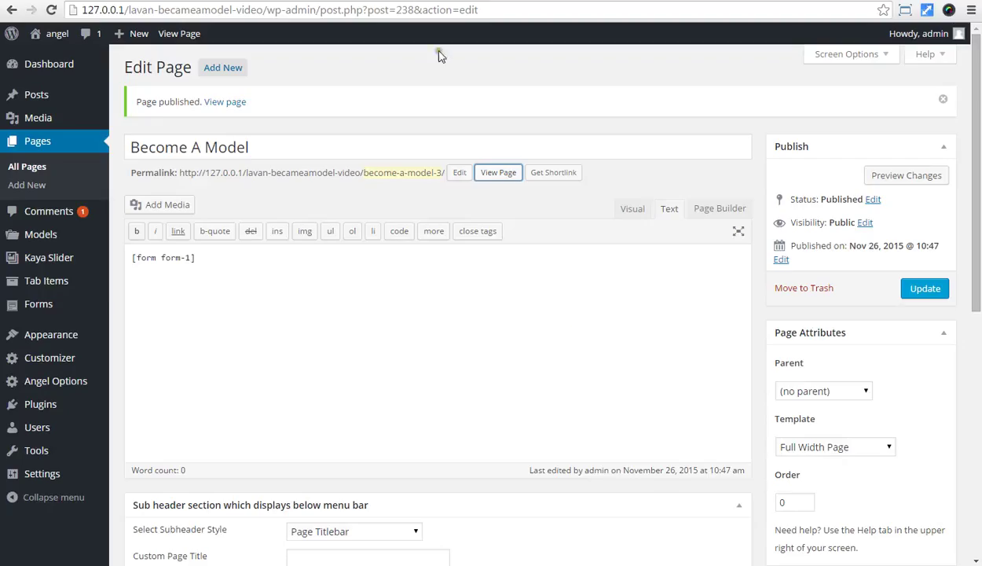
pyautogui.click(364, 3)
pyautogui.scroll(-2, 965, 394)
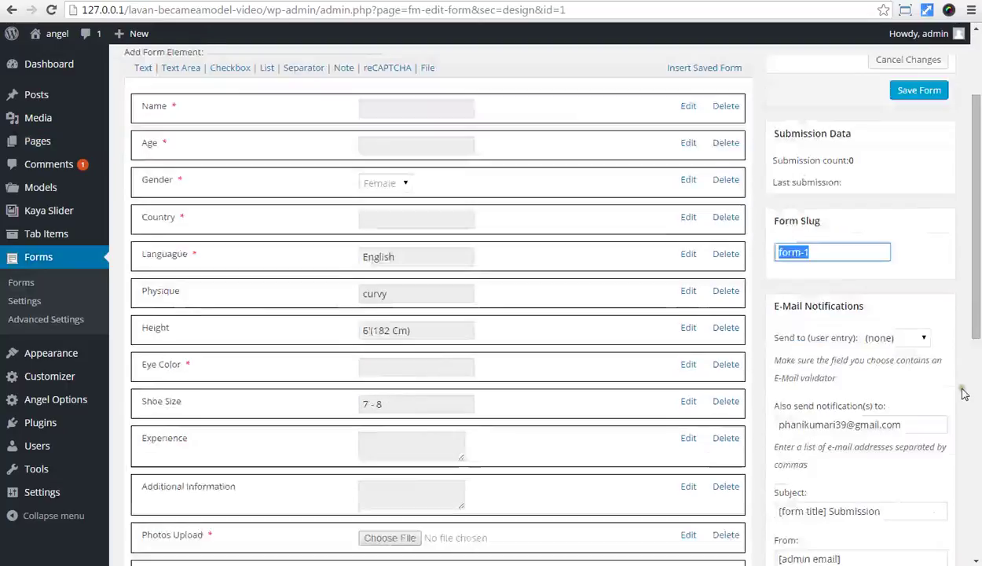
pyautogui.moveTo(903, 425); pyautogui.dragTo(796, 438)
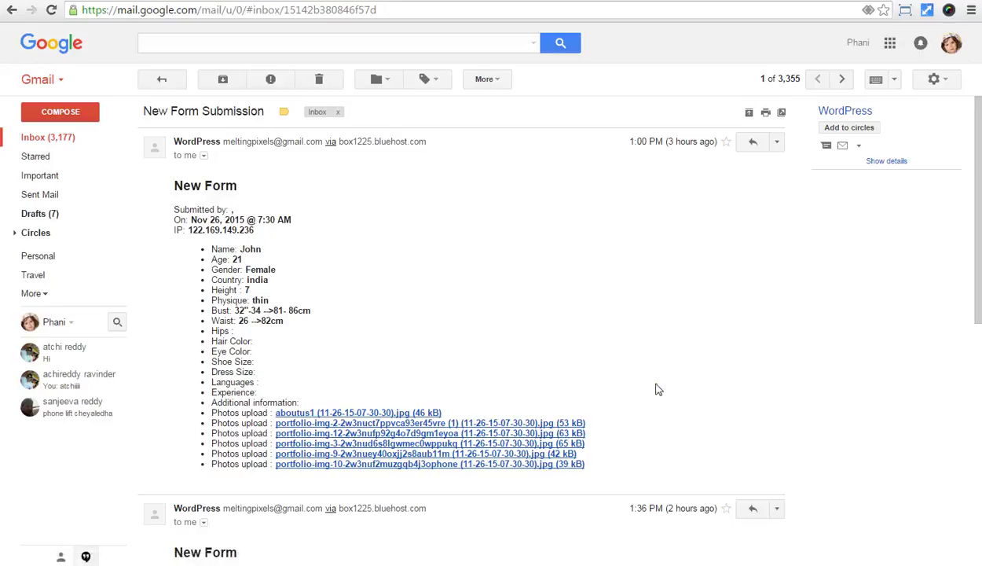
# Step: Leave the submission e-mail and return to the beginning of the New Form editor by way of the published page
pyautogui.click(531, 3)
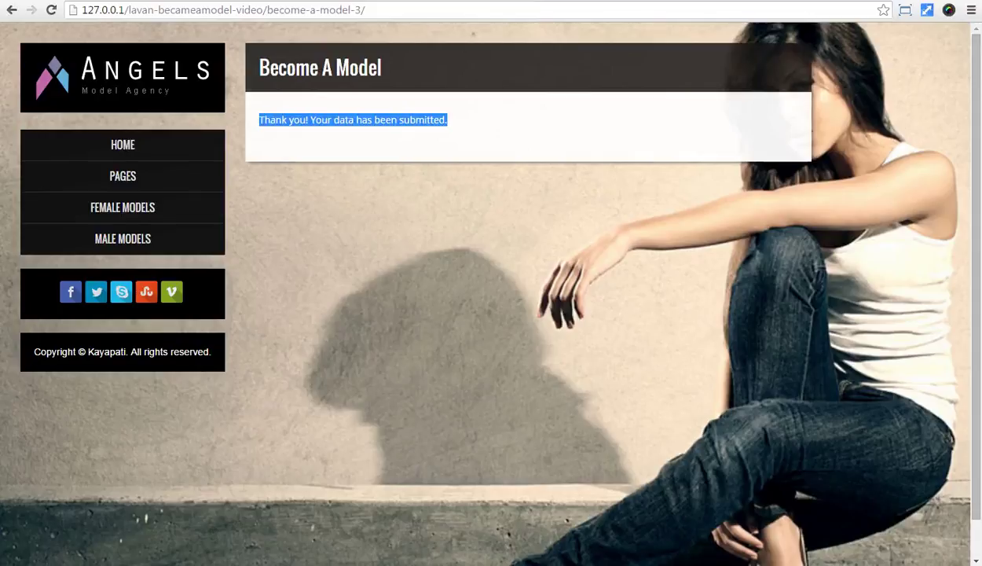
pyautogui.hotkey('ctrl', 'Tab')
pyautogui.scroll(2, 693, 431)
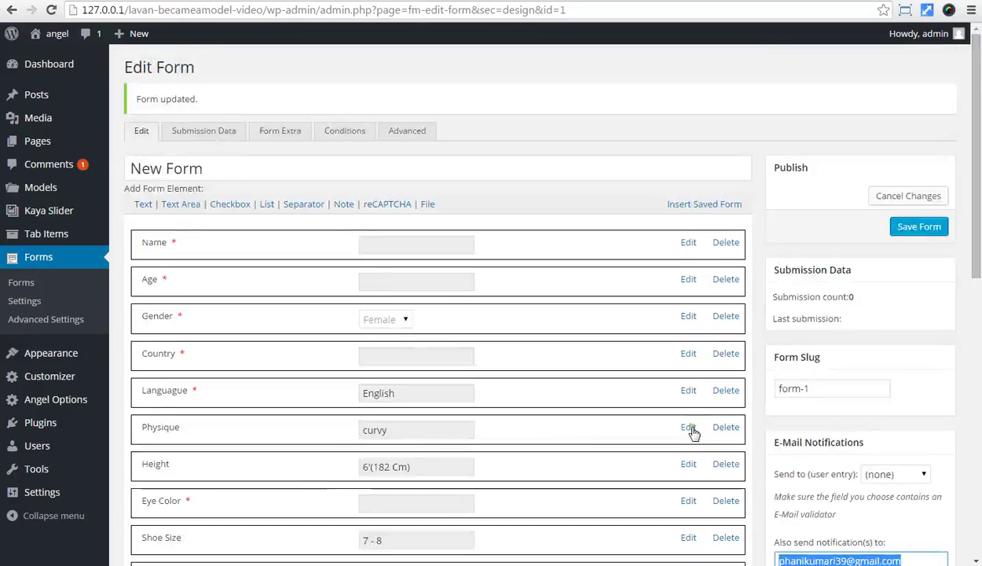